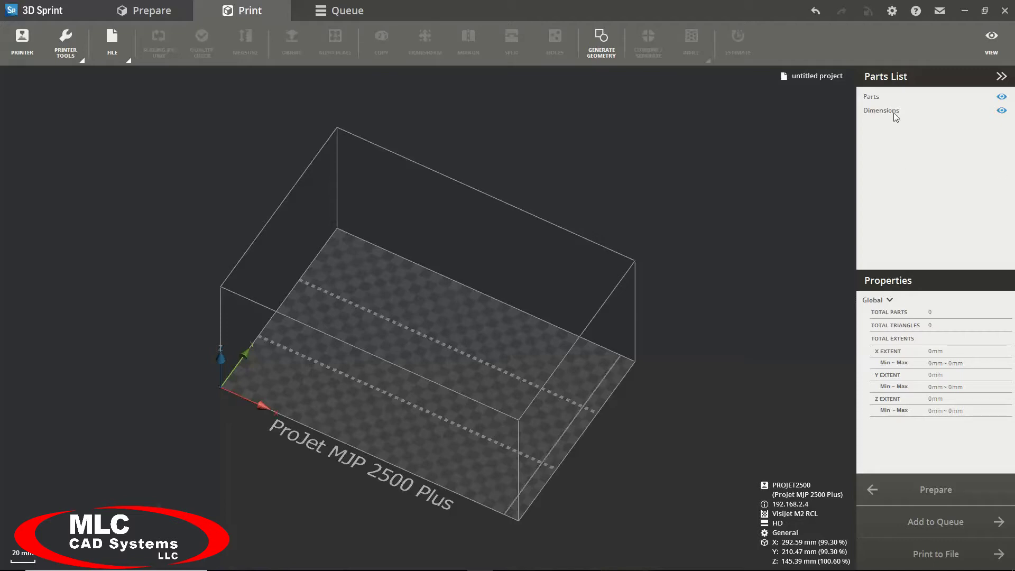
{"action": "left_click", "coordinate": [893, 12]}
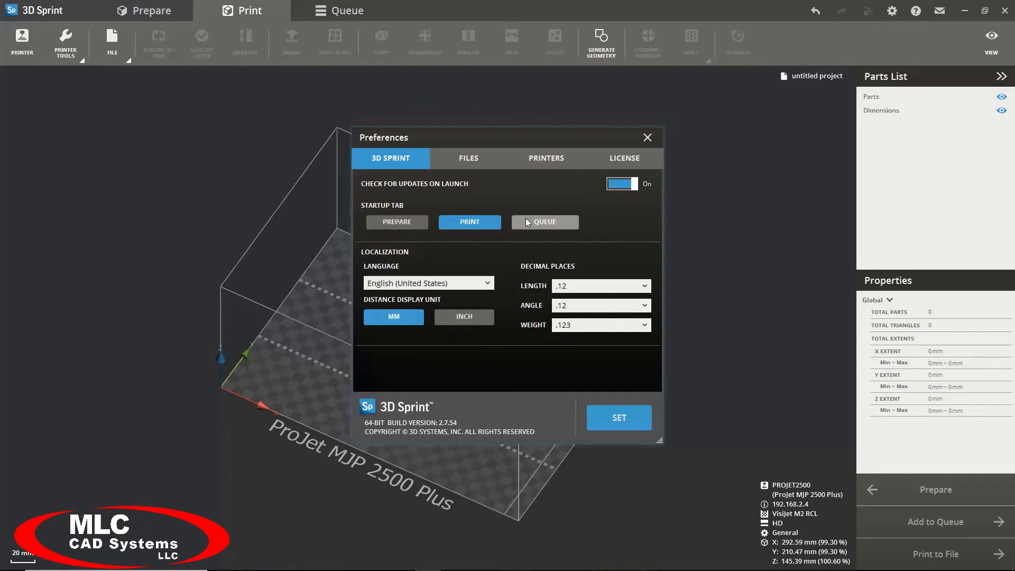
{"action": "left_click", "coordinate": [475, 285]}
{"action": "left_click", "coordinate": [475, 284]}
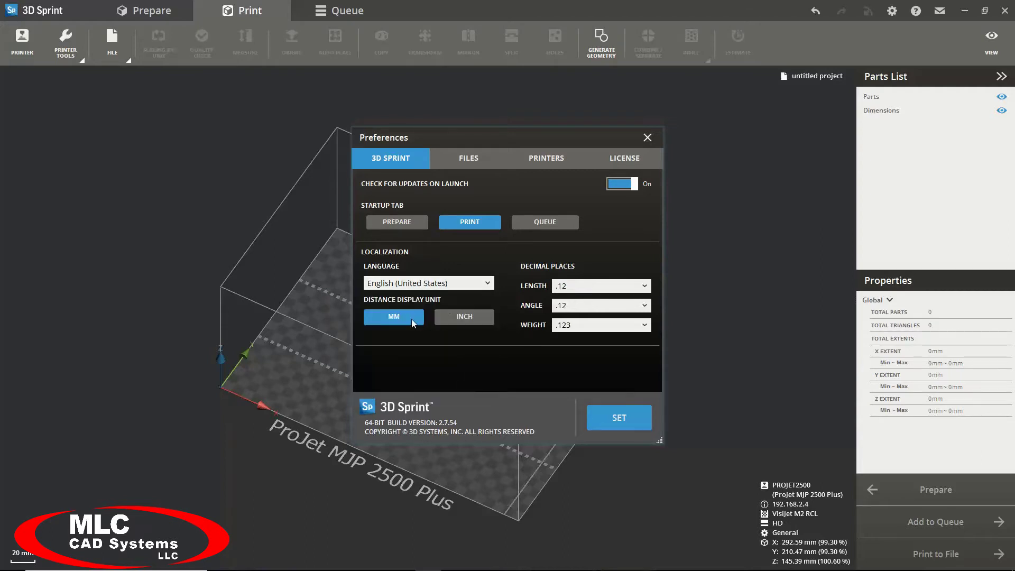
{"action": "left_click", "coordinate": [645, 286]}
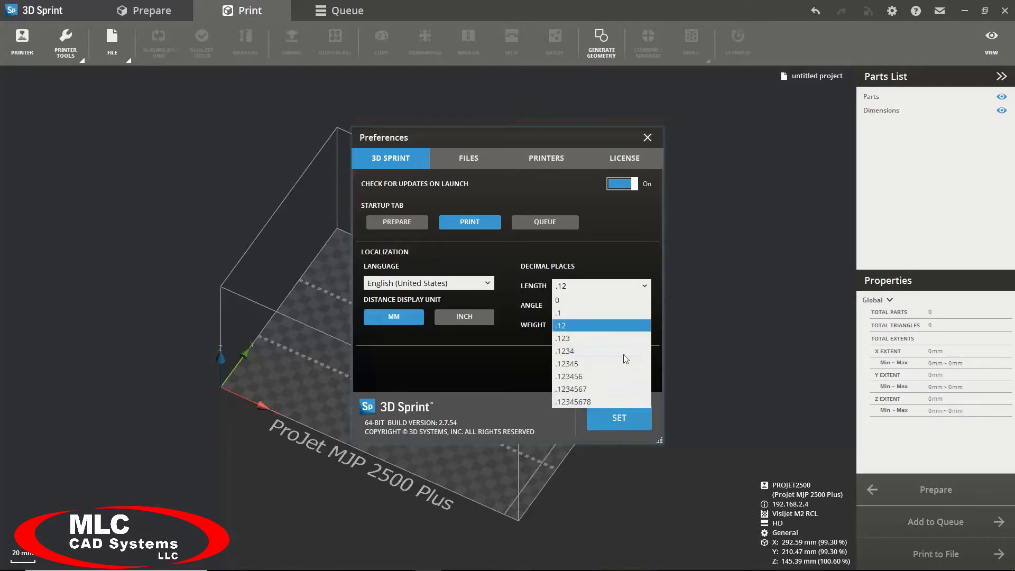
{"action": "left_click", "coordinate": [645, 286]}
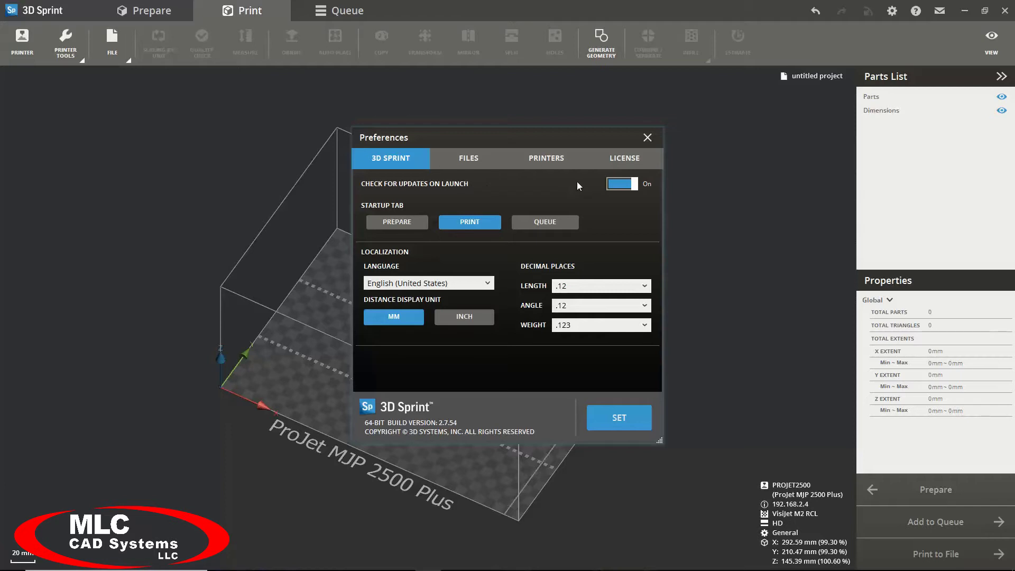
Review the Files and Printers preferences, then apply them and return to the build volume.
{"action": "left_click", "coordinate": [472, 164]}
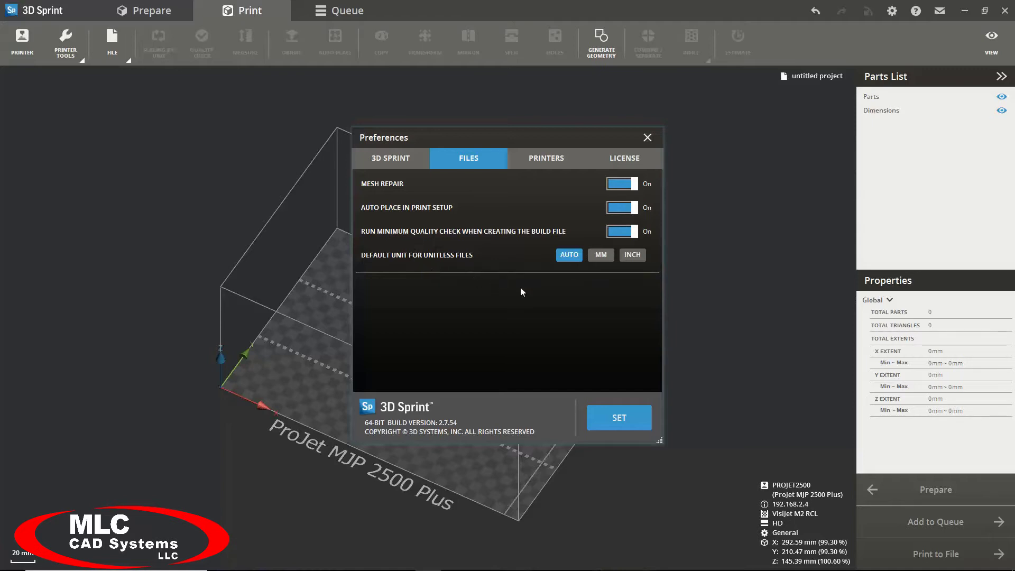
{"action": "left_click", "coordinate": [545, 161]}
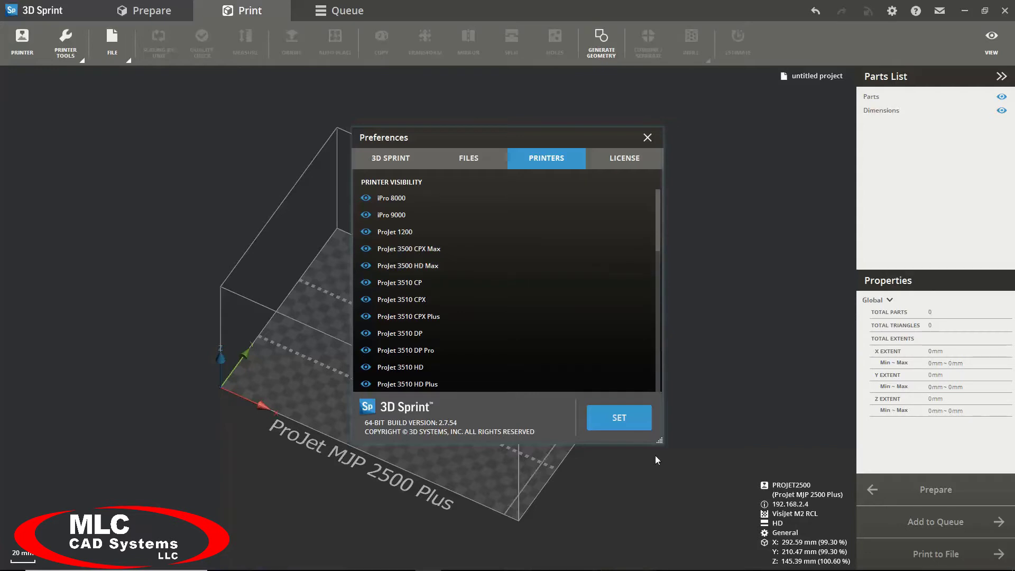
{"action": "left_click", "coordinate": [610, 415]}
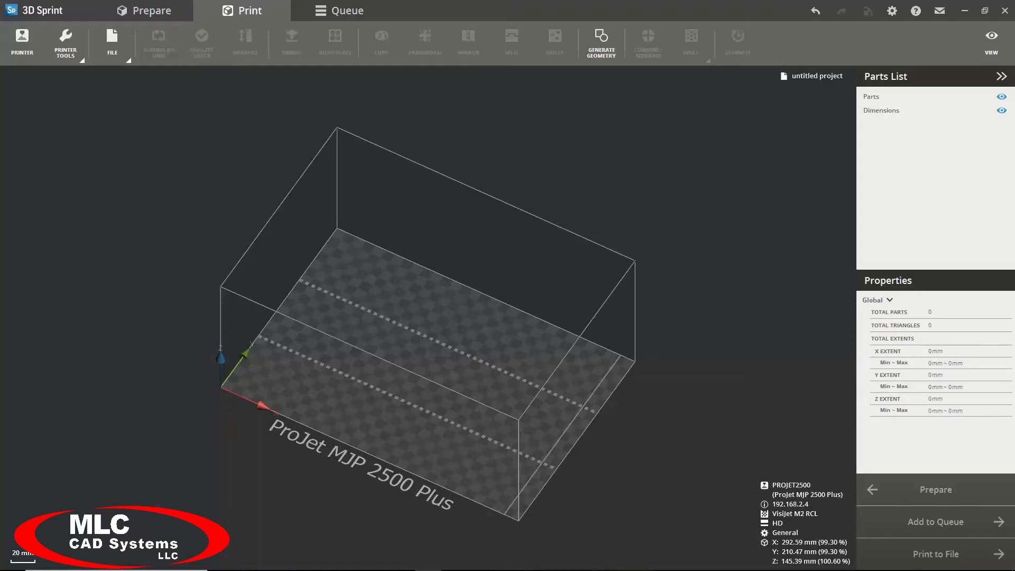
Browse the available printers in the printer selection list.
{"action": "left_click", "coordinate": [8, 53]}
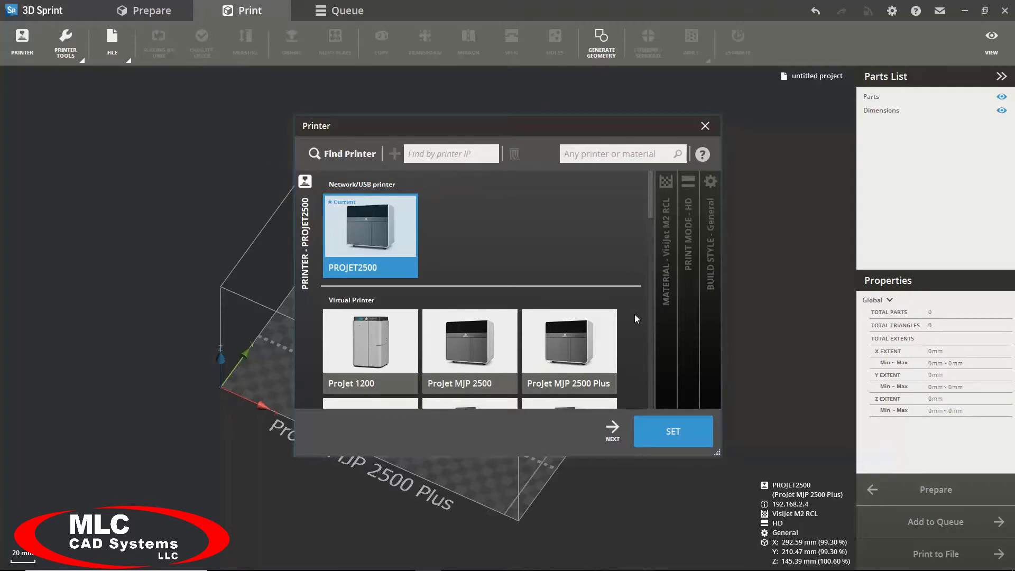
{"action": "scroll", "coordinate": [635, 314], "scroll_direction": "down", "scroll_amount": 5}
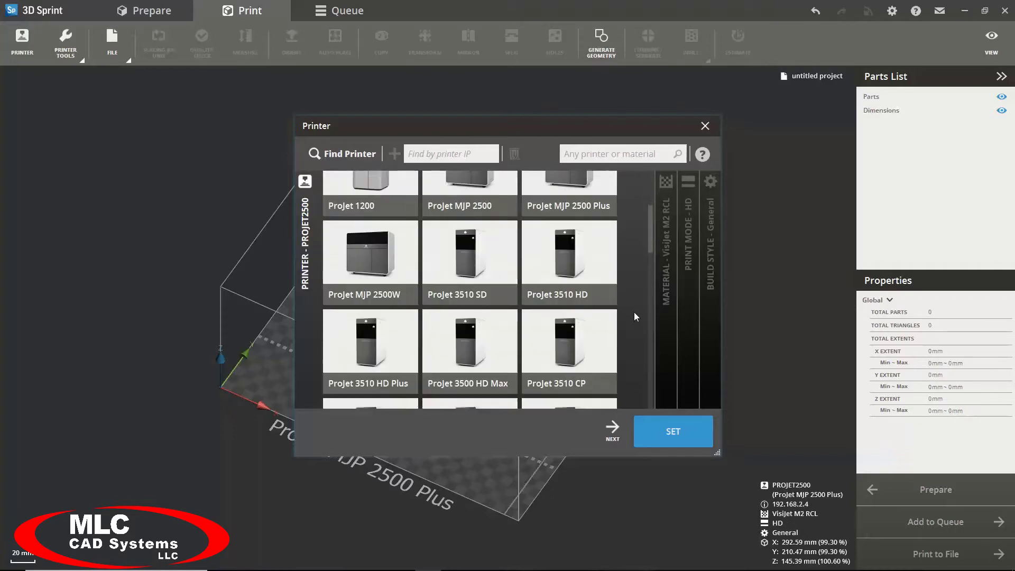
{"action": "scroll", "coordinate": [634, 312], "scroll_direction": "down", "scroll_amount": 7}
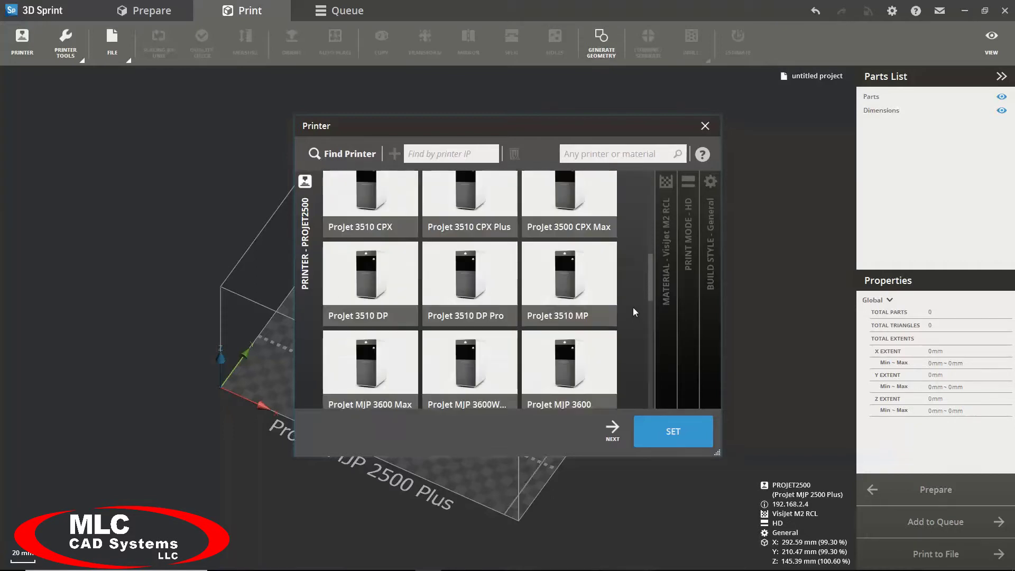
{"action": "scroll", "coordinate": [633, 307], "scroll_direction": "down", "scroll_amount": 3}
{"action": "scroll", "coordinate": [634, 306], "scroll_direction": "up", "scroll_amount": 4}
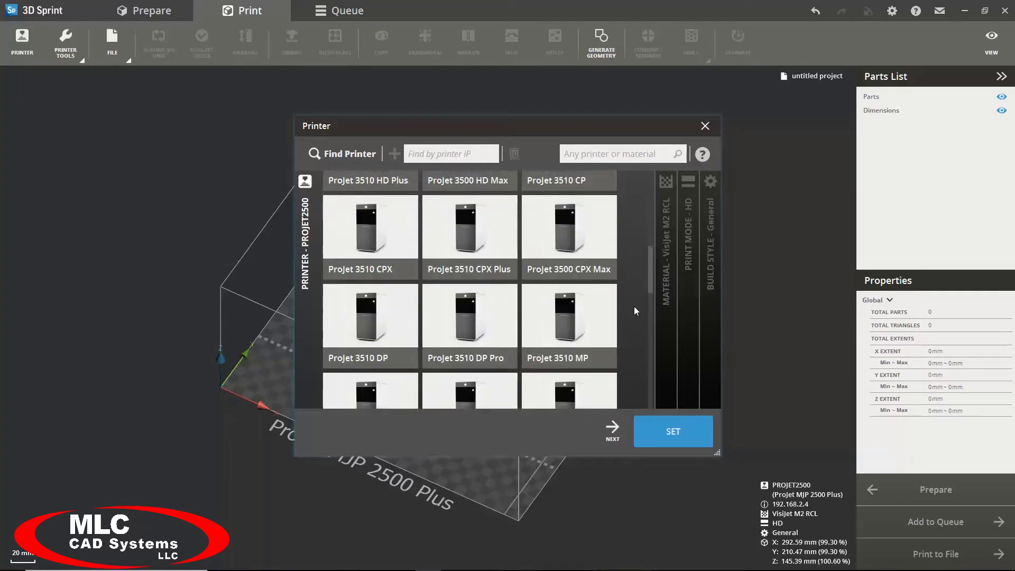
{"action": "scroll", "coordinate": [635, 305], "scroll_direction": "up", "scroll_amount": 2}
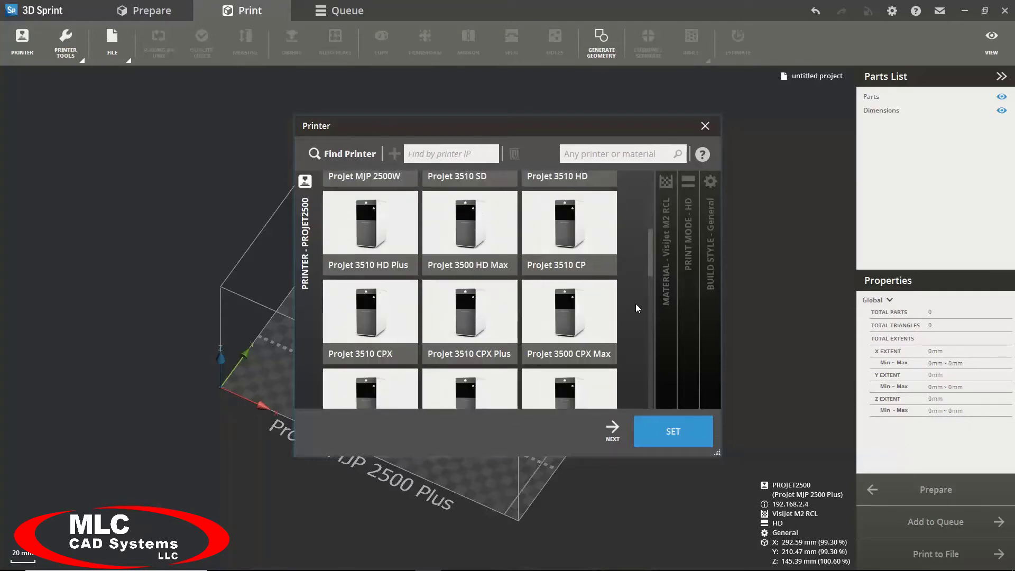
{"action": "scroll", "coordinate": [635, 303], "scroll_direction": "up", "scroll_amount": 4}
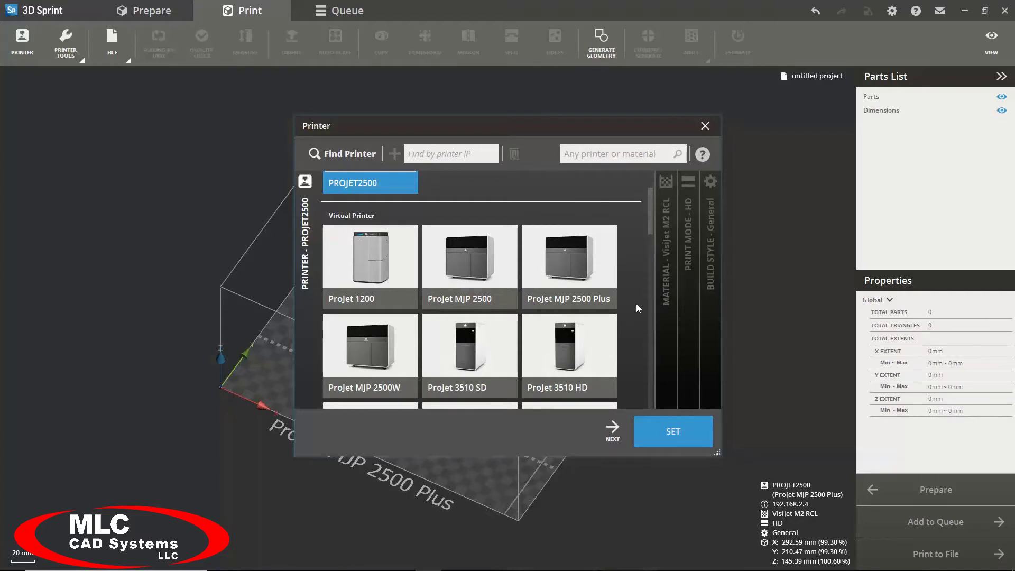
Confirm PROJET2500 with VisiJet M2 RCL material, HD print mode and General build style.
{"action": "left_click", "coordinate": [671, 301]}
{"action": "left_click", "coordinate": [692, 286]}
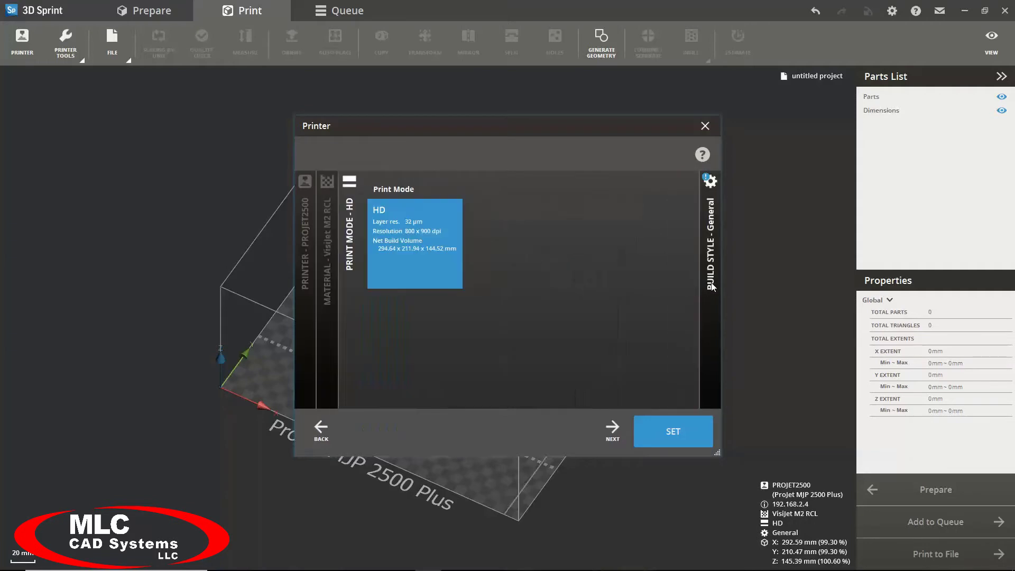
{"action": "left_click", "coordinate": [712, 286]}
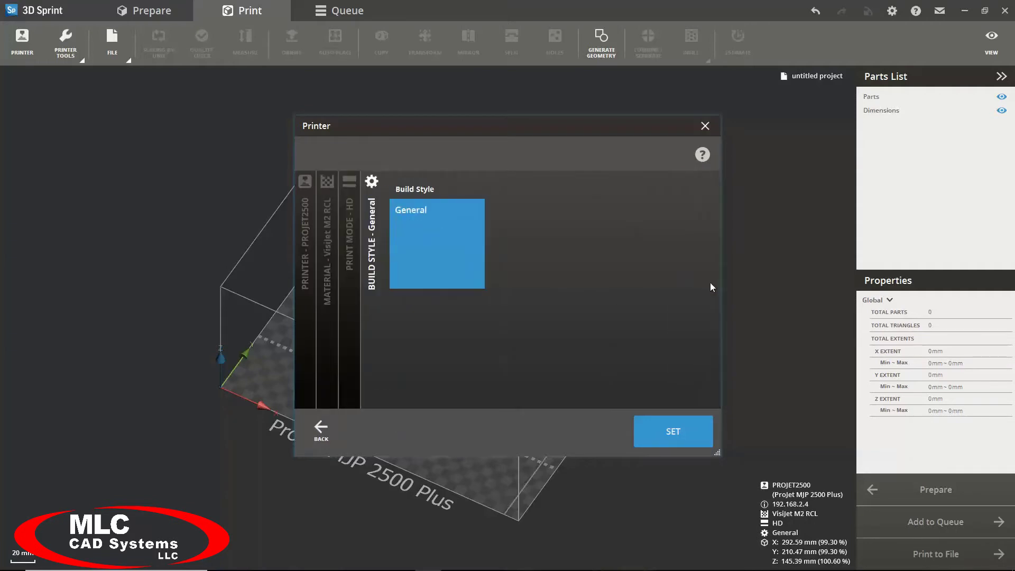
{"action": "left_click", "coordinate": [331, 299]}
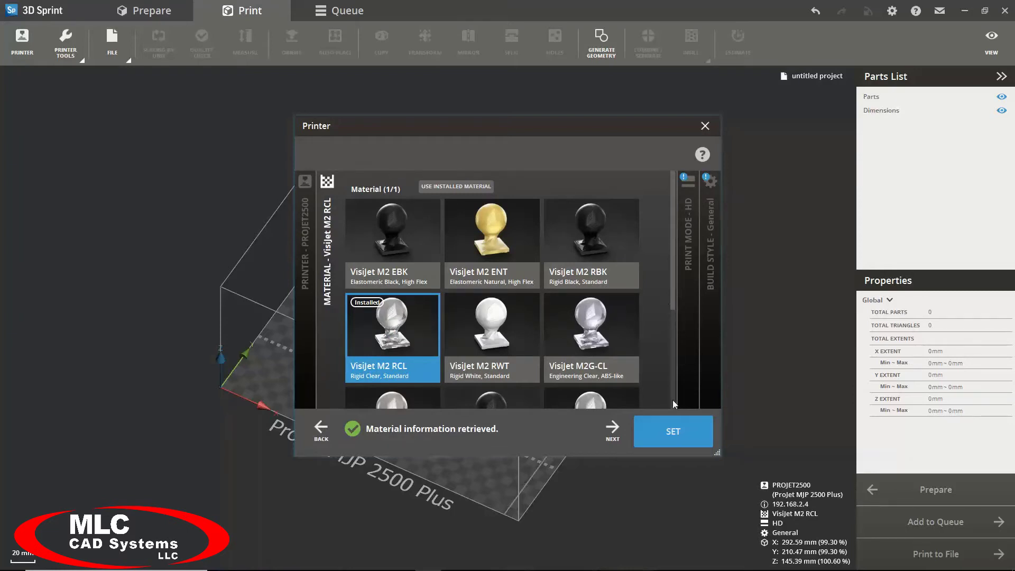
{"action": "left_click", "coordinate": [679, 432]}
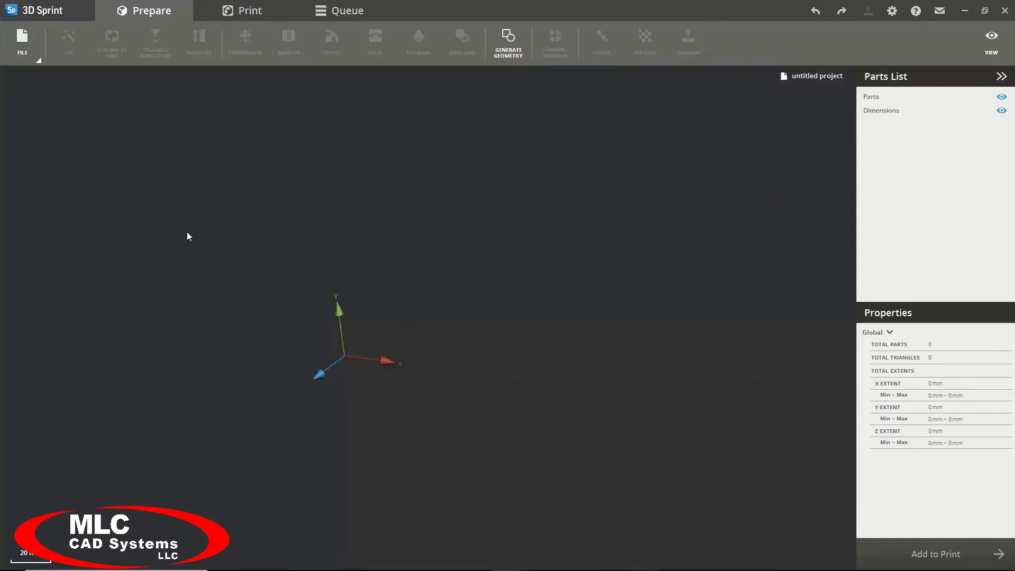
Import the Plate file into the Prepare workspace.
{"action": "left_click", "coordinate": [22, 39]}
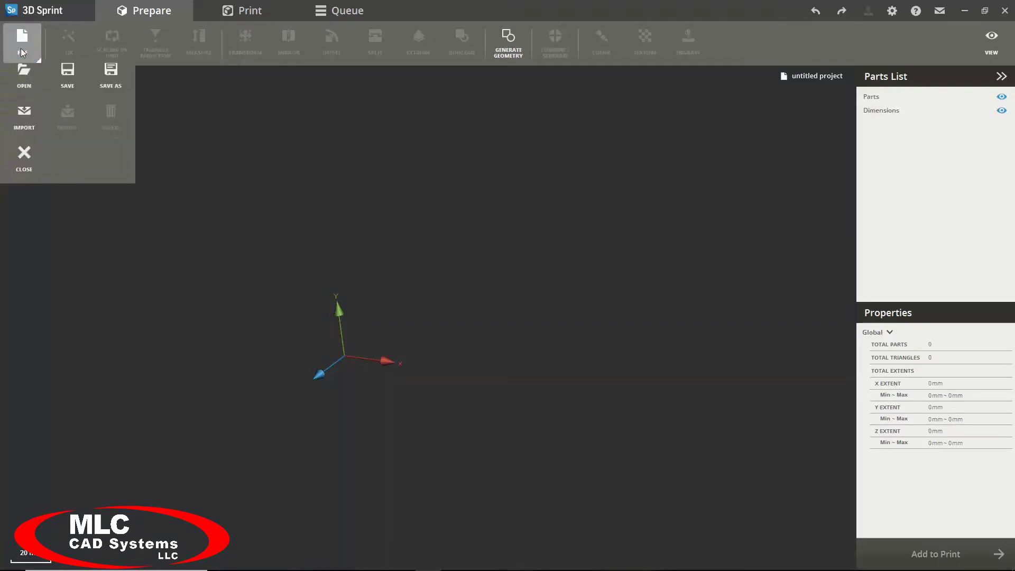
{"action": "left_click", "coordinate": [30, 130]}
{"action": "left_click", "coordinate": [328, 103]}
{"action": "left_click", "coordinate": [417, 268]}
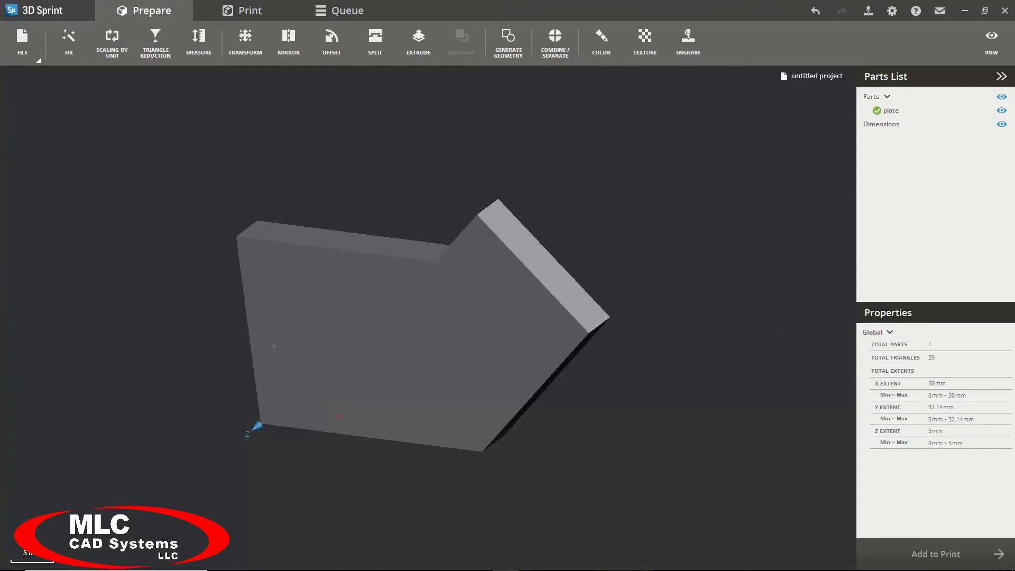
Look at Scaling By Unit and the Measure tools, then close both without changes.
{"action": "left_click", "coordinate": [111, 61]}
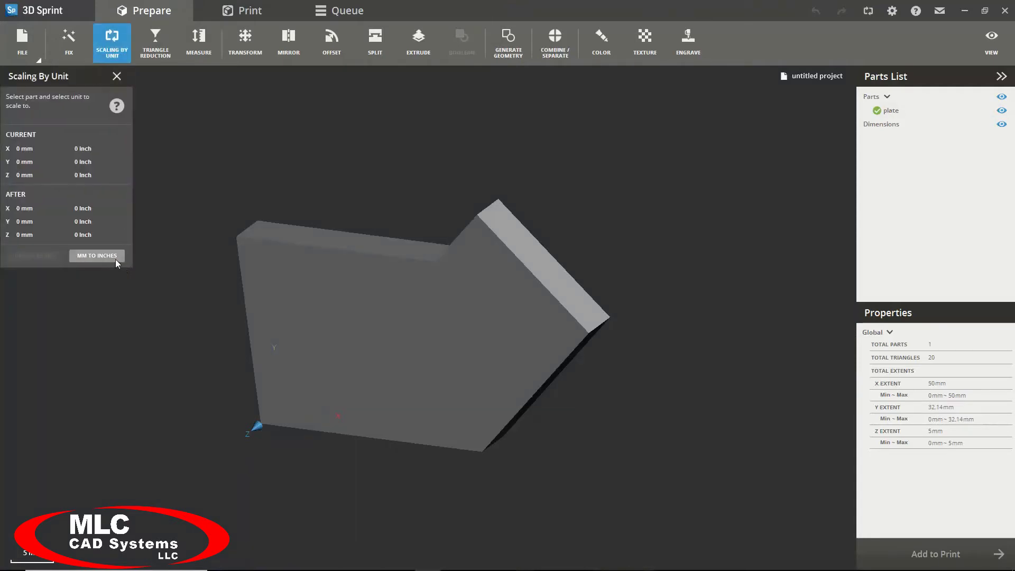
{"action": "left_click", "coordinate": [117, 76]}
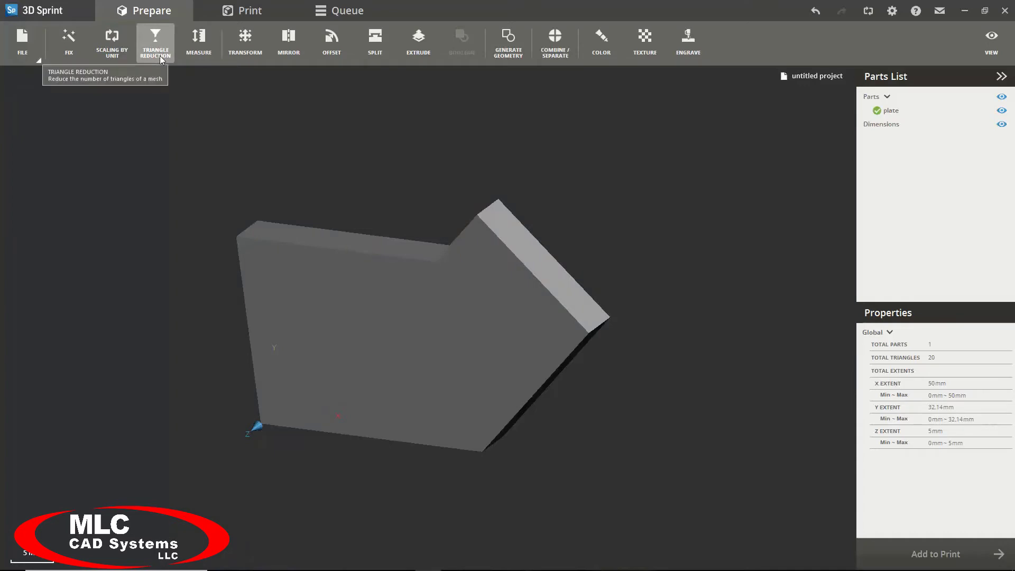
{"action": "left_click", "coordinate": [199, 42]}
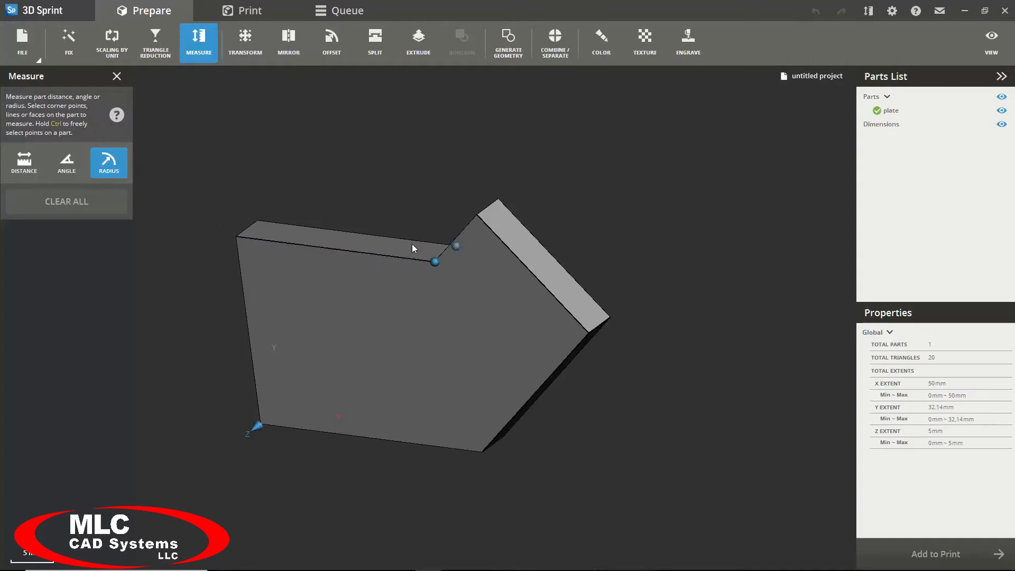
{"action": "left_click", "coordinate": [53, 169]}
{"action": "left_click", "coordinate": [24, 161]}
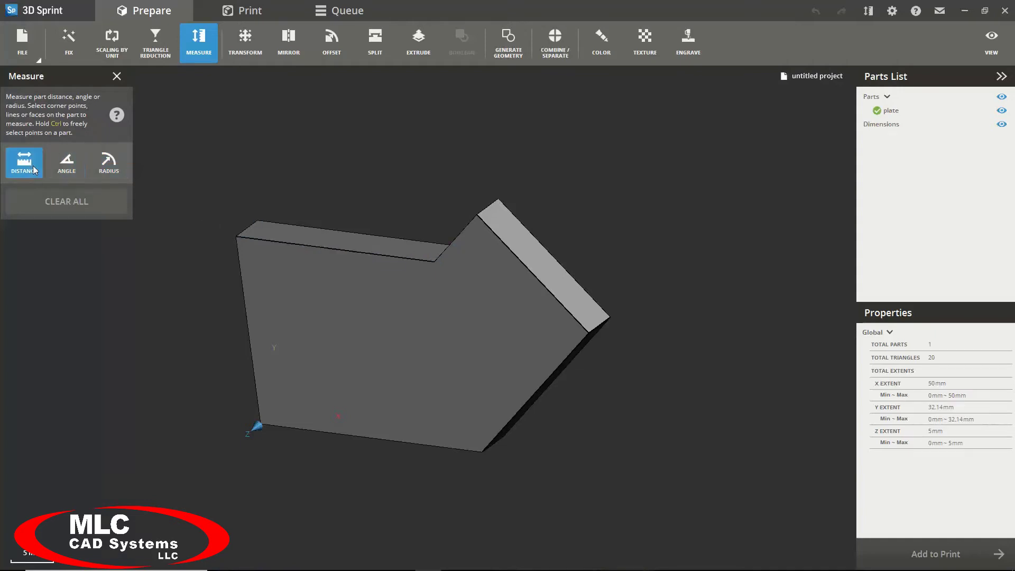
{"action": "left_click", "coordinate": [116, 76]}
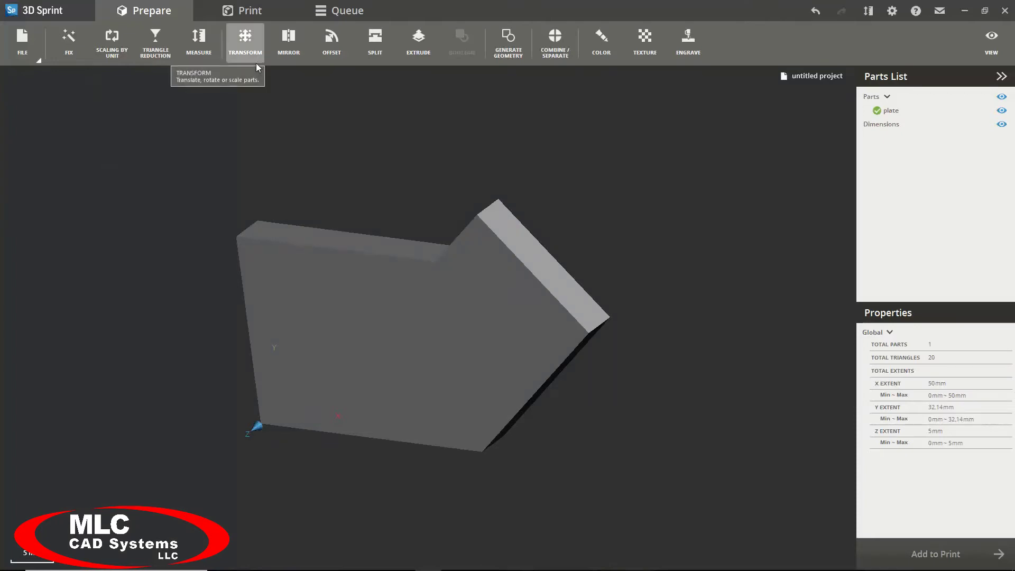
Move the plate to X 0 and Y 0.
{"action": "left_click", "coordinate": [252, 47]}
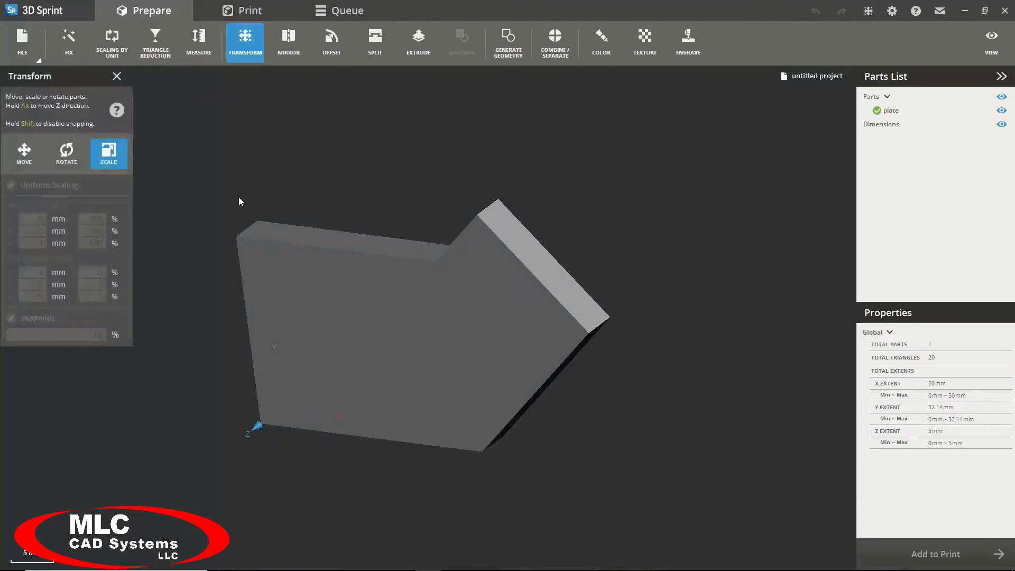
{"action": "left_click", "coordinate": [470, 296]}
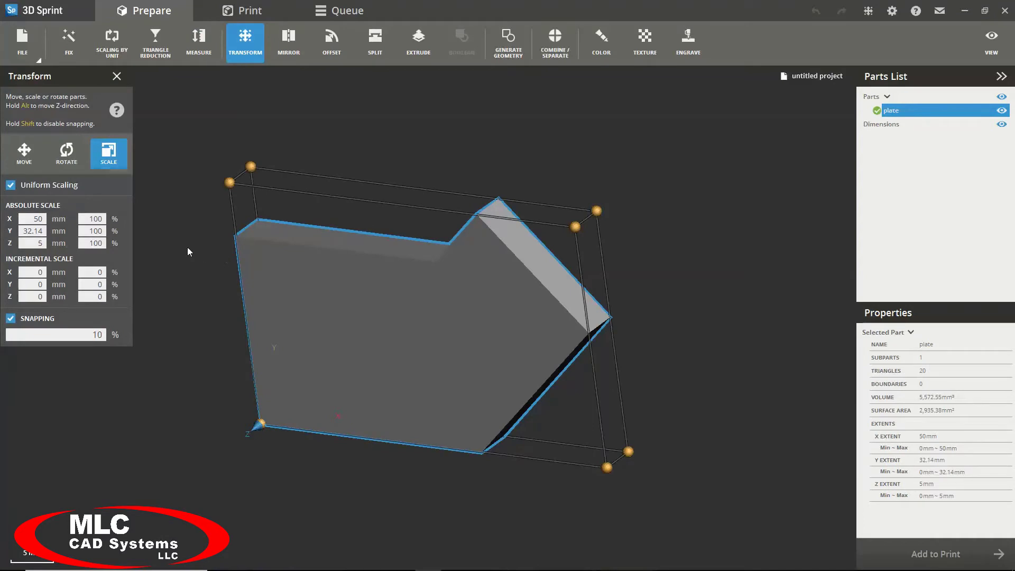
{"action": "left_click", "coordinate": [24, 152]}
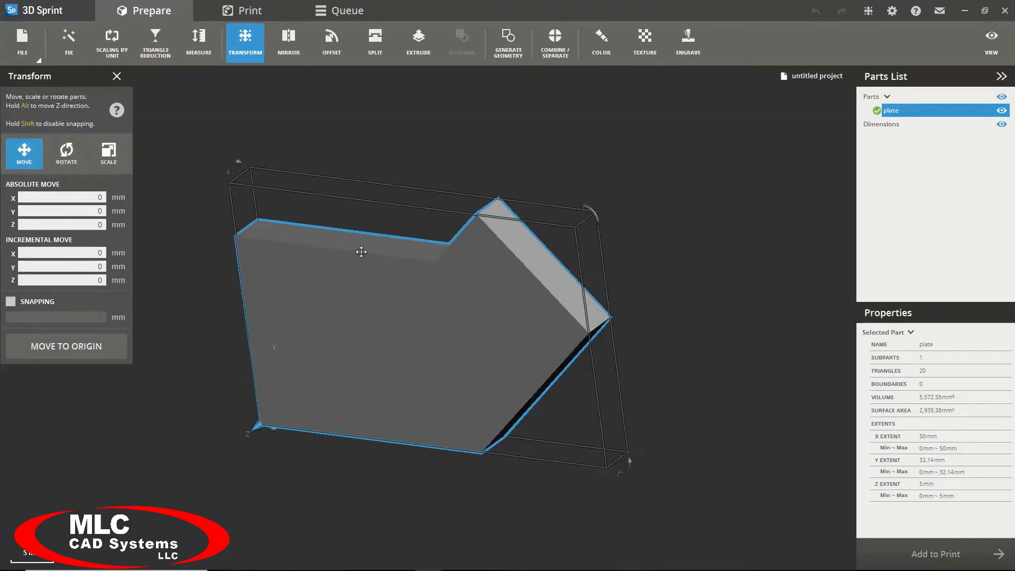
{"action": "left_click_drag", "start_coordinate": [361, 252], "coordinate": [460, 220]}
{"action": "left_click", "coordinate": [80, 196]}
{"action": "type", "text": "0"}
{"action": "key", "text": "Tab"}
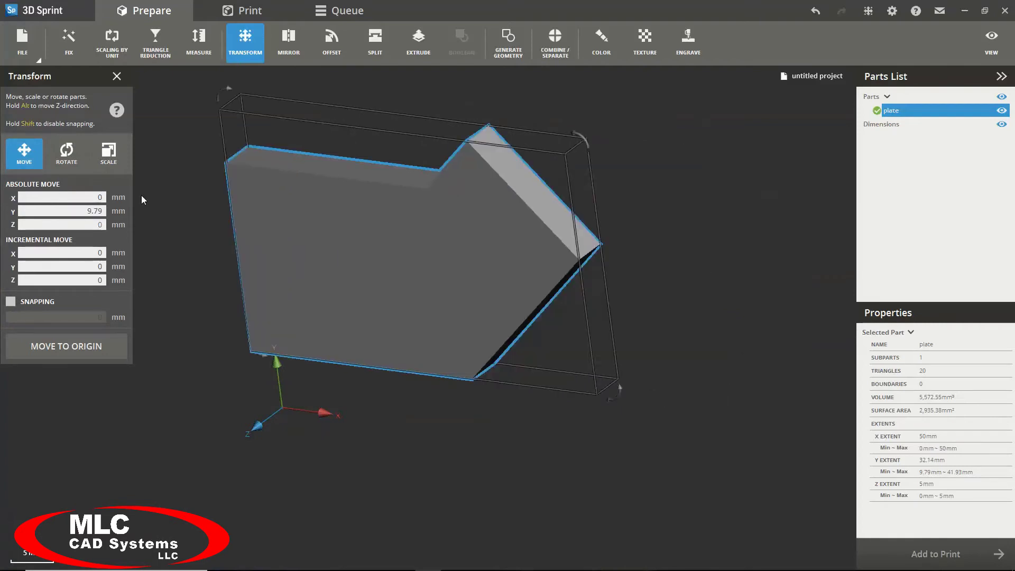
{"action": "left_click", "coordinate": [84, 223]}
{"action": "left_click", "coordinate": [86, 211]}
{"action": "type", "text": "0"}
{"action": "key", "text": "Tab"}
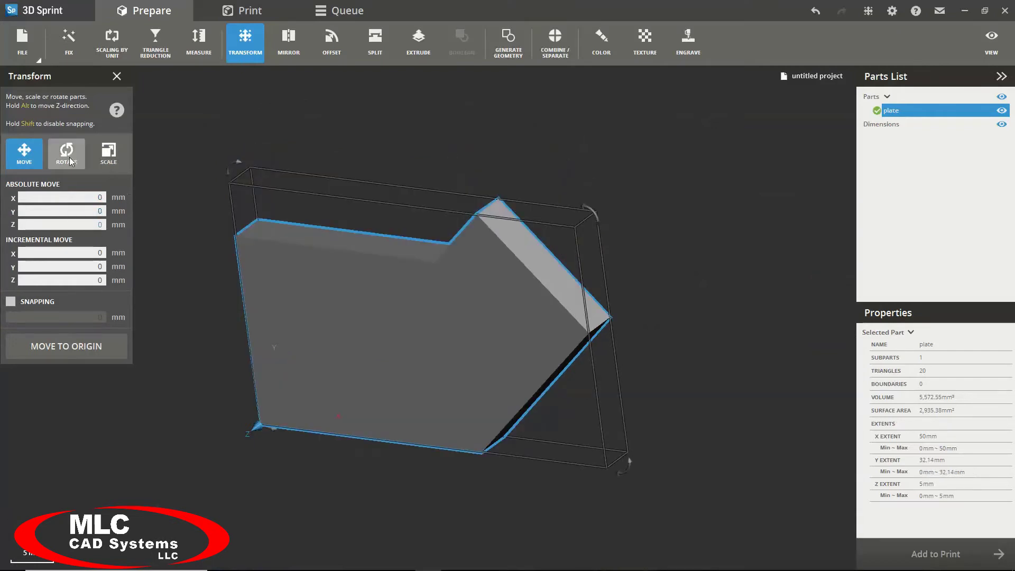
Scale the plate uniformly to 150%, making it 75 × 48.21 × 7.5 mm.
{"action": "left_click", "coordinate": [70, 161]}
{"action": "left_click", "coordinate": [94, 154]}
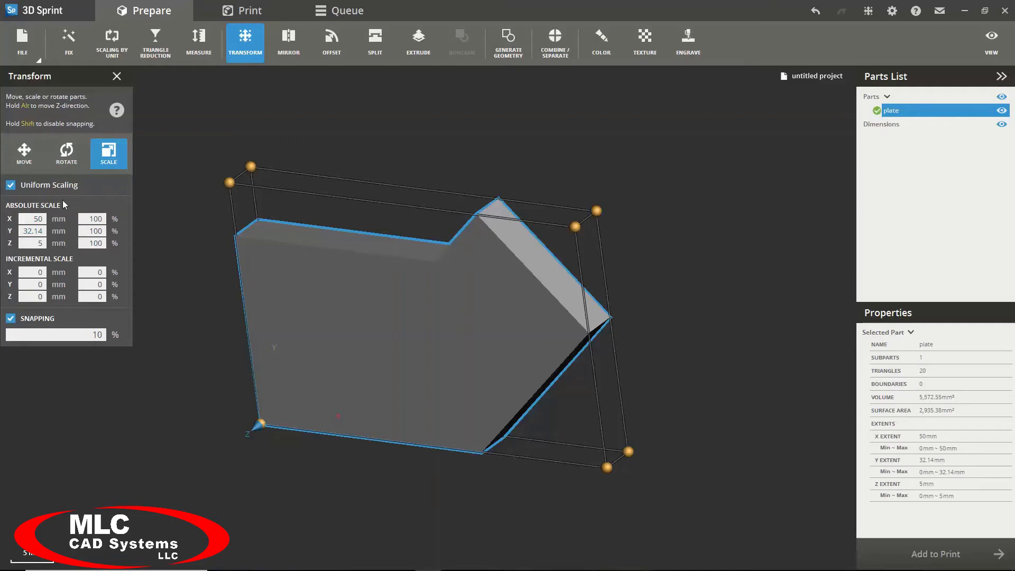
{"action": "left_click", "coordinate": [90, 219]}
{"action": "type", "text": "150"}
{"action": "key", "text": "Return"}
{"action": "left_click", "coordinate": [126, 80]}
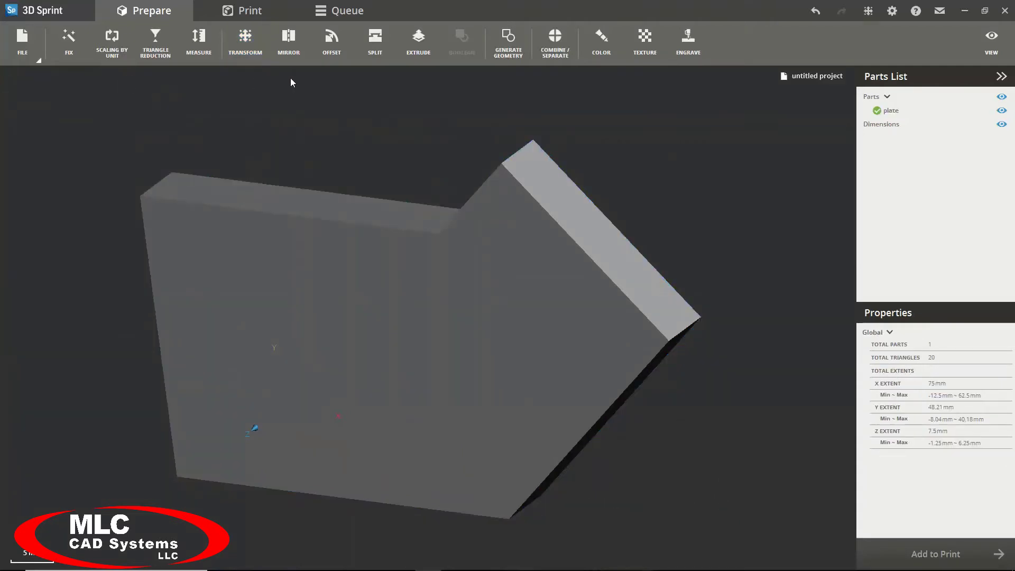
Preview mirroring the plate across the YZ, ZX and XY planes, then cancel without copying.
{"action": "scroll", "coordinate": [289, 156], "scroll_direction": "down", "scroll_amount": 3}
{"action": "left_click", "coordinate": [296, 233]}
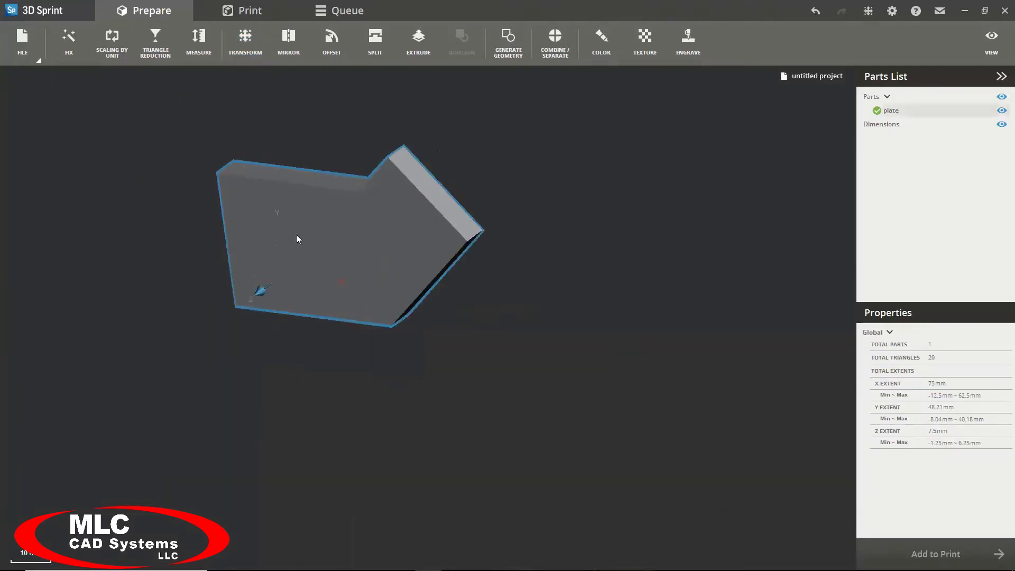
{"action": "left_click", "coordinate": [291, 33]}
{"action": "left_click", "coordinate": [26, 164]}
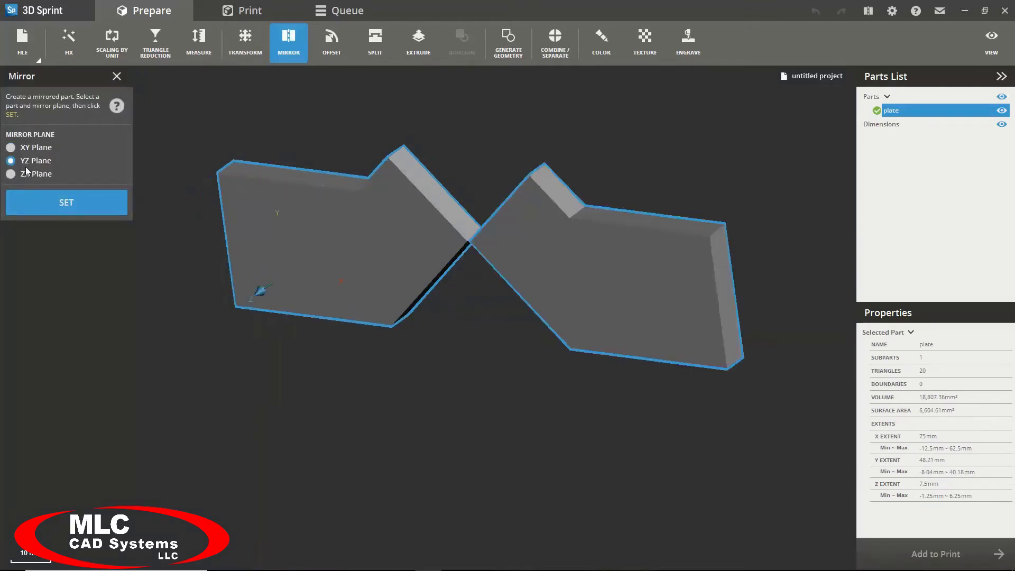
{"action": "left_click", "coordinate": [26, 170]}
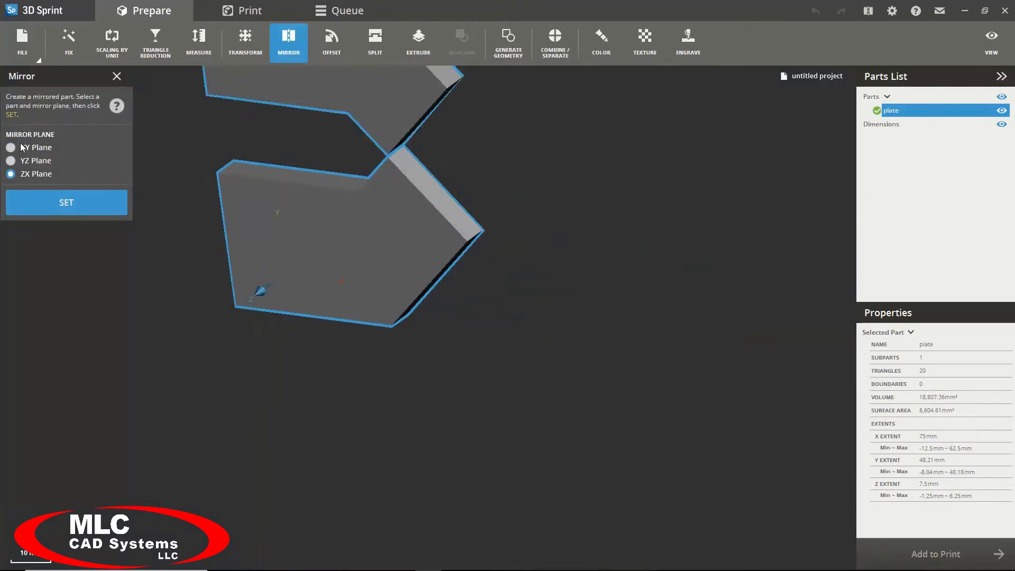
{"action": "left_click", "coordinate": [22, 148]}
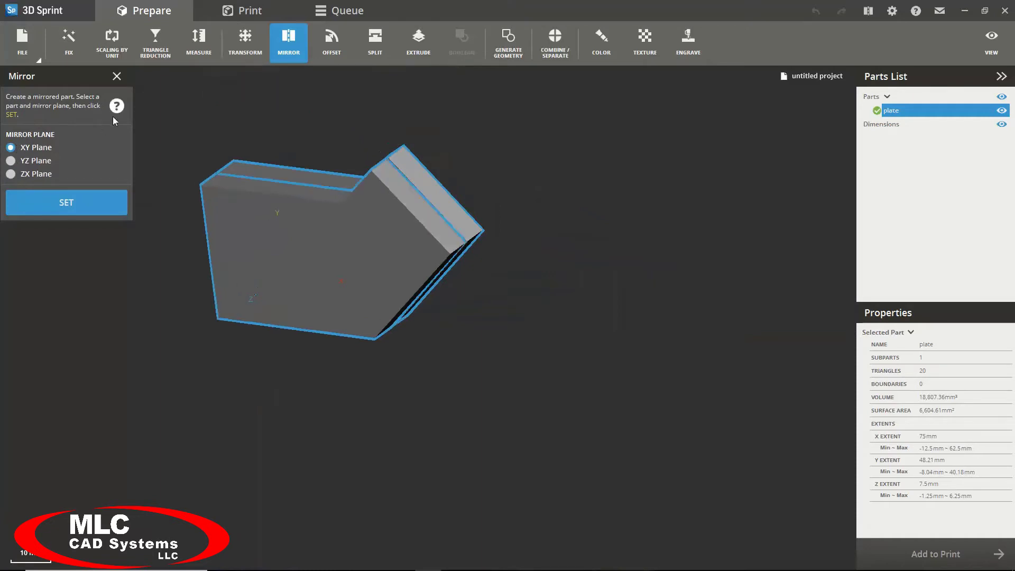
{"action": "left_click", "coordinate": [127, 77]}
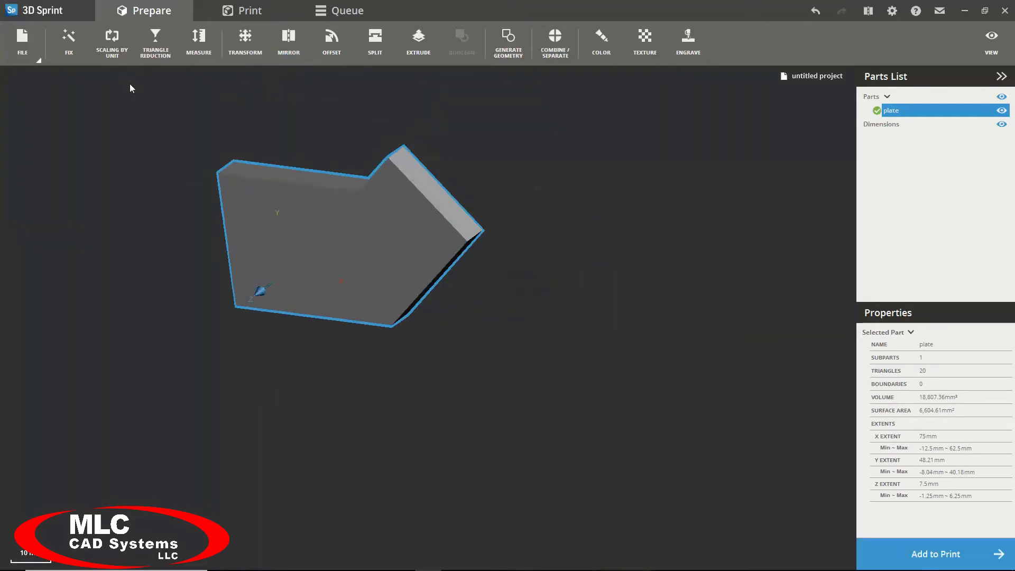
Hollow the plate with a 2 mm wall distance.
{"action": "left_click", "coordinate": [341, 50]}
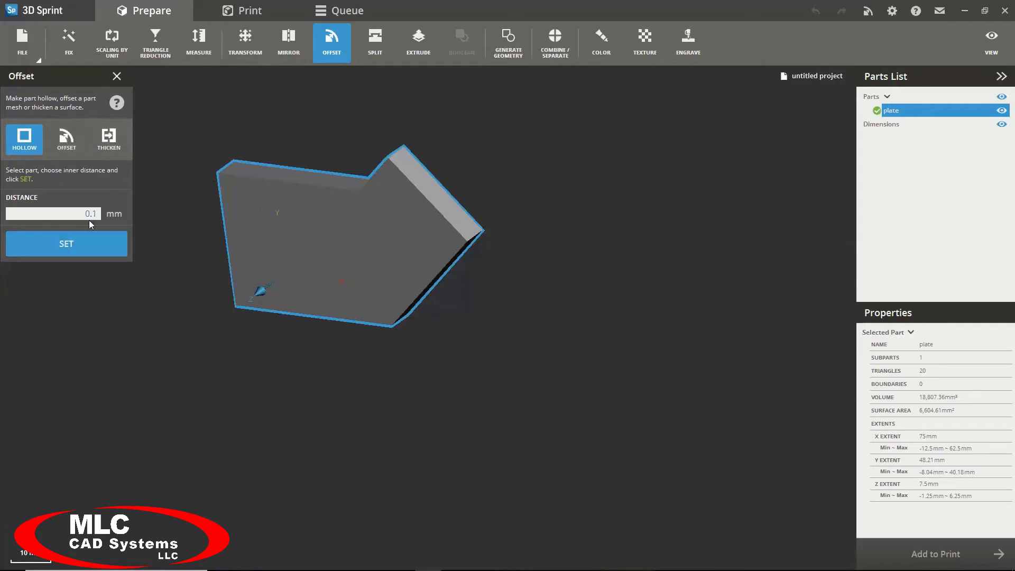
{"action": "type", "text": "2"}
{"action": "left_click", "coordinate": [79, 237]}
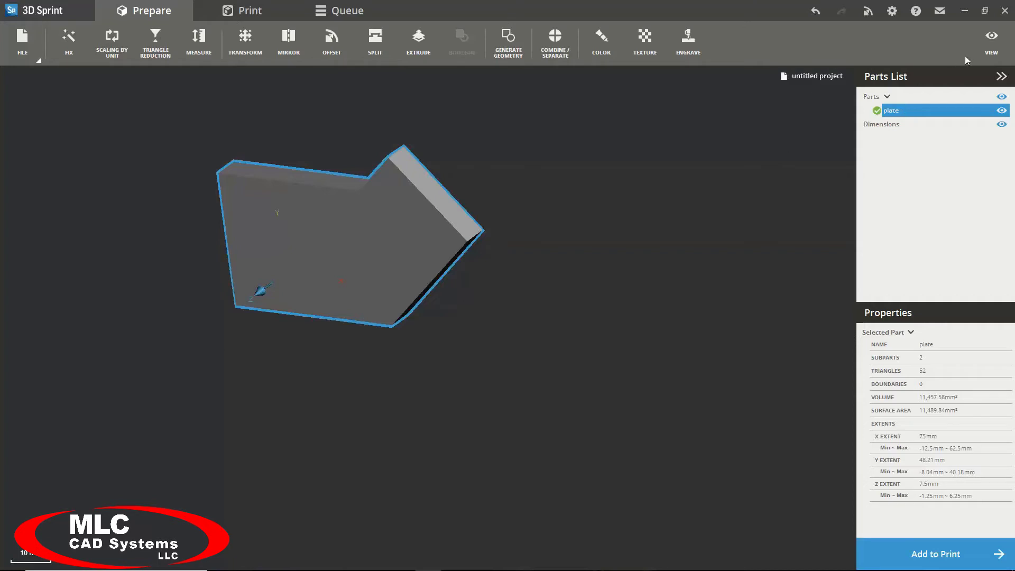
{"action": "left_click", "coordinate": [988, 40]}
{"action": "left_click", "coordinate": [915, 140]}
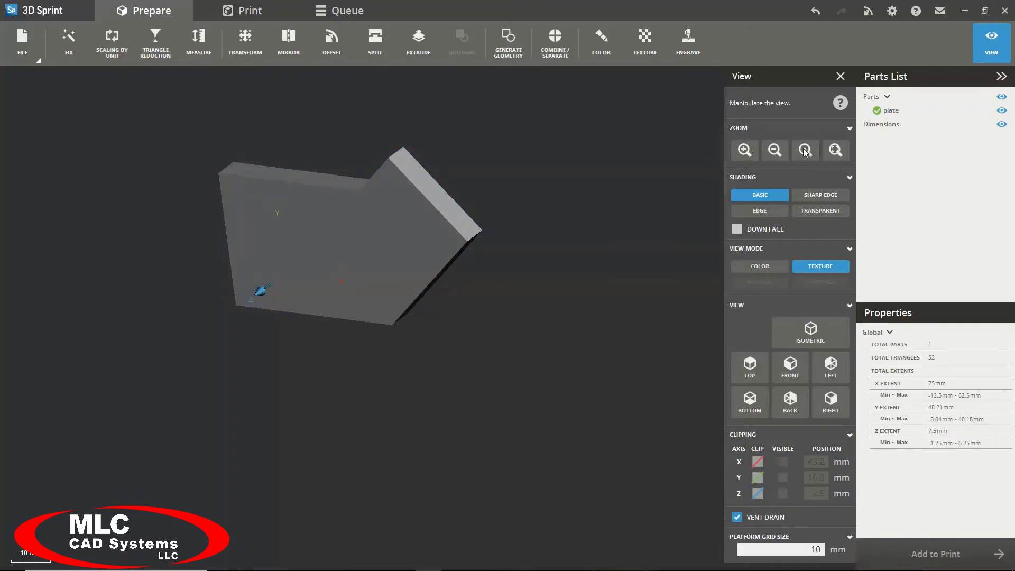
{"action": "left_click", "coordinate": [800, 194]}
{"action": "left_click", "coordinate": [800, 211]}
{"action": "left_click", "coordinate": [778, 214]}
{"action": "left_click", "coordinate": [776, 196]}
{"action": "left_click", "coordinate": [782, 209]}
{"action": "left_click", "coordinate": [762, 195]}
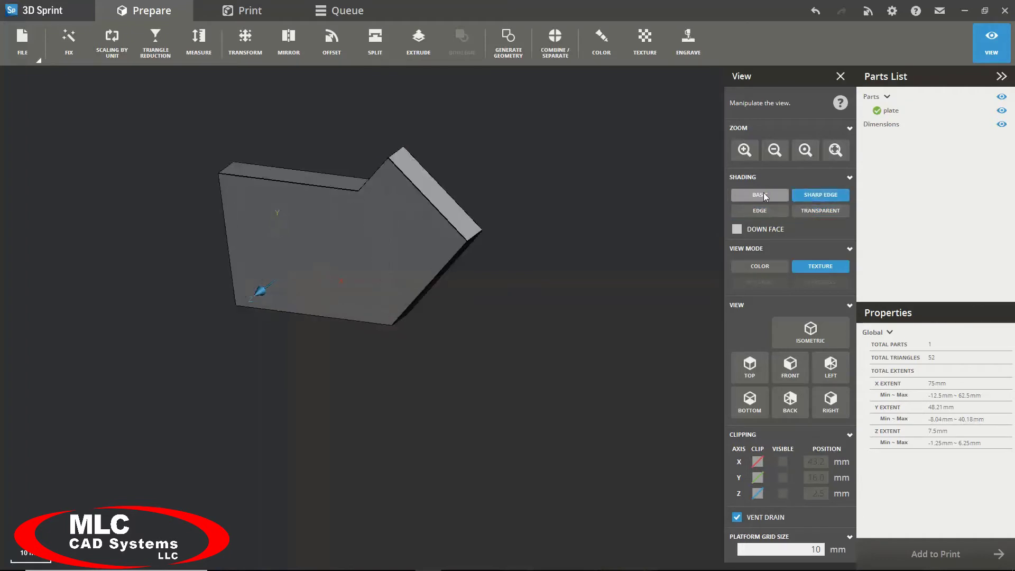
{"action": "left_click", "coordinate": [760, 267]}
{"action": "left_click", "coordinate": [809, 269]}
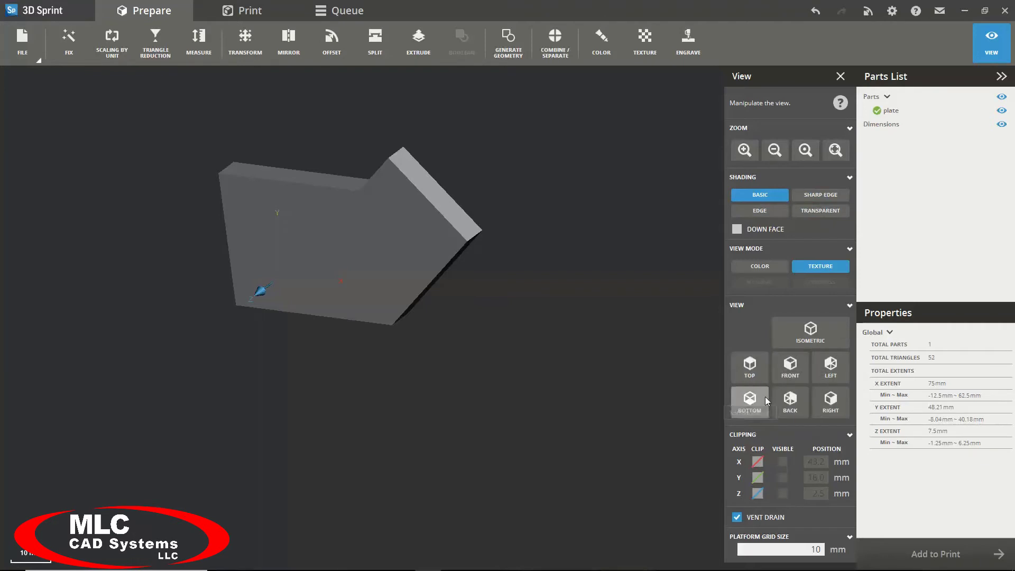
{"action": "left_click", "coordinate": [758, 463]}
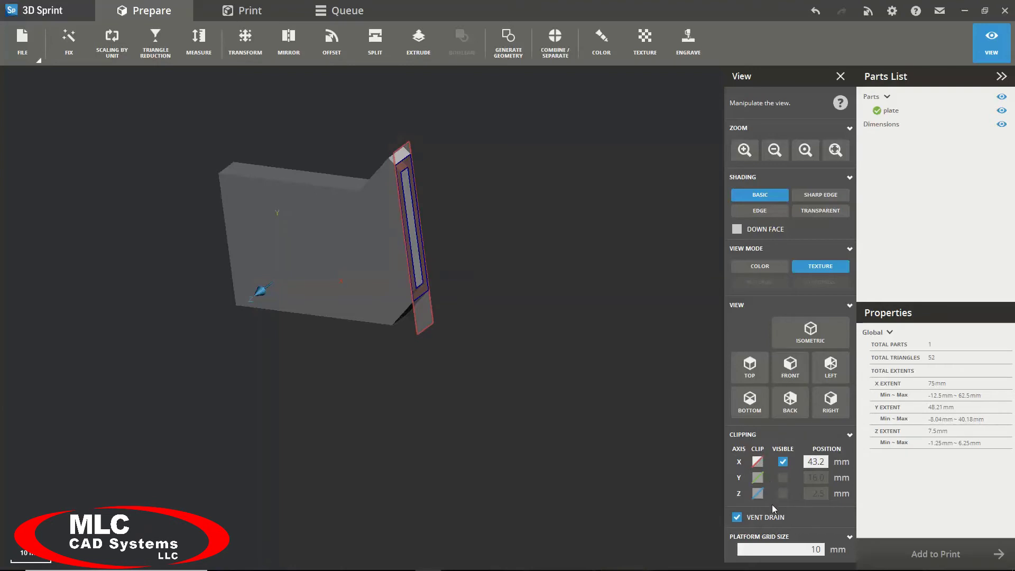
{"action": "left_click_drag", "start_coordinate": [421, 328], "coordinate": [509, 313]}
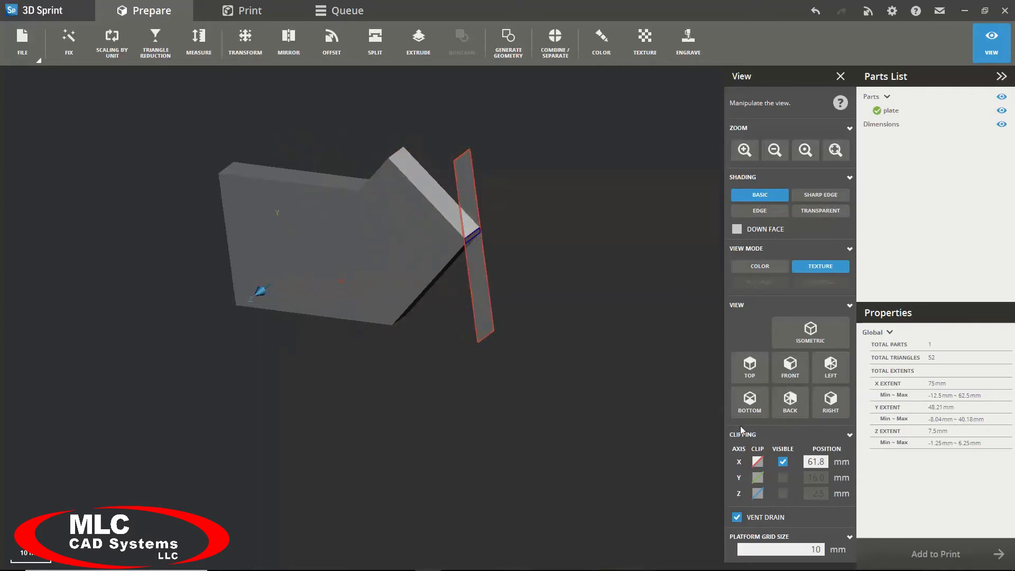
{"action": "left_click", "coordinate": [758, 461]}
{"action": "left_click", "coordinate": [758, 461]}
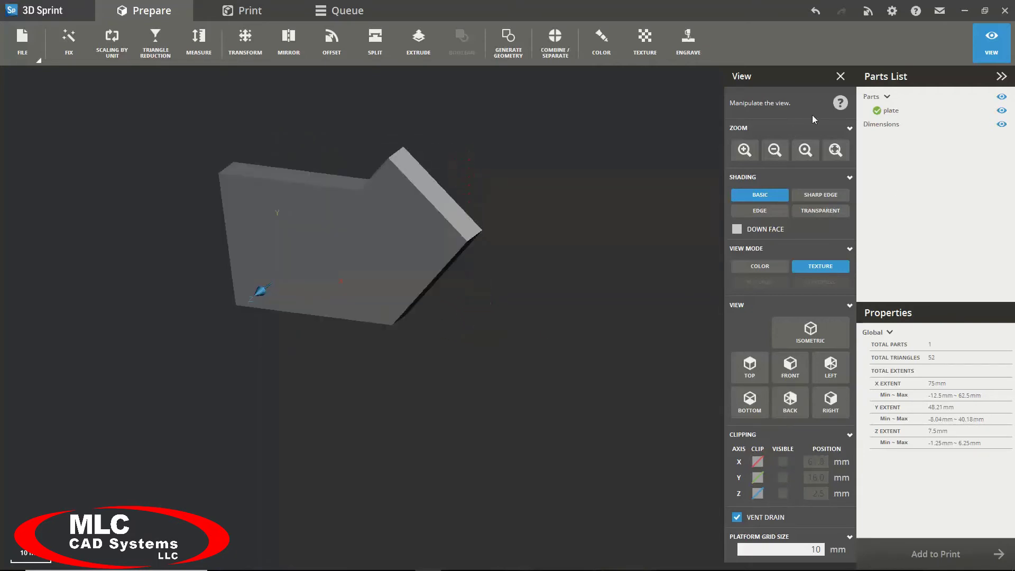
{"action": "left_click", "coordinate": [840, 76]}
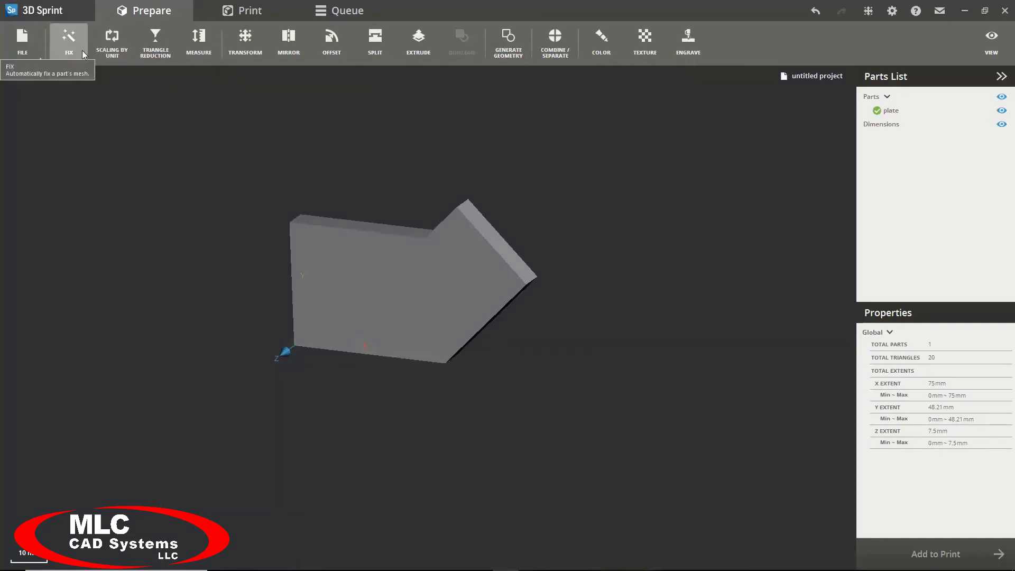
{"action": "left_click", "coordinate": [82, 51]}
{"action": "left_click_drag", "start_coordinate": [514, 208], "coordinate": [135, 135]}
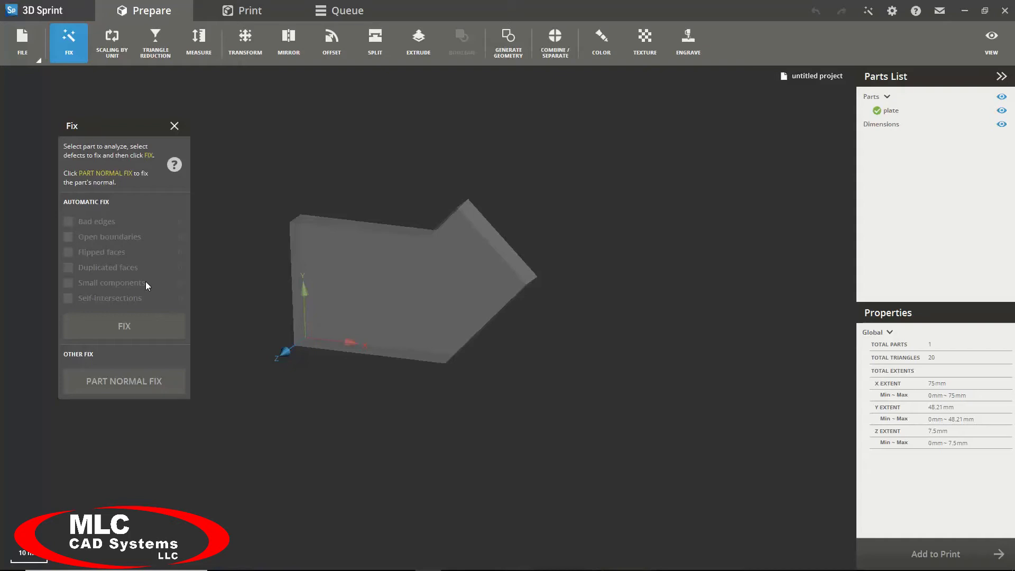
{"action": "left_click", "coordinate": [176, 126]}
{"action": "left_click", "coordinate": [443, 325]}
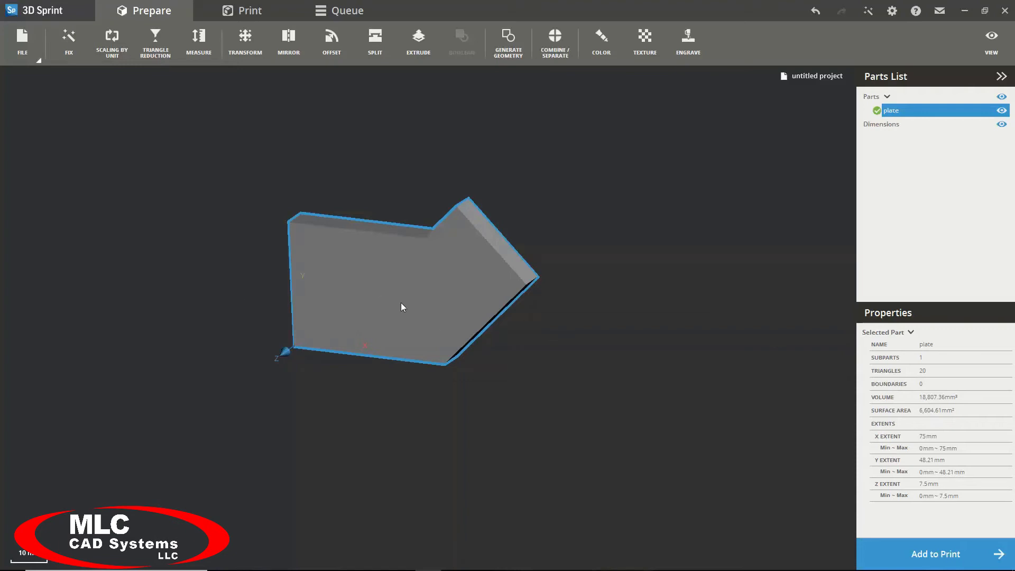
Add the plate to print setup on the ProJet MJP 2500 Plus platform, zooming to check it.
{"action": "left_click", "coordinate": [950, 563]}
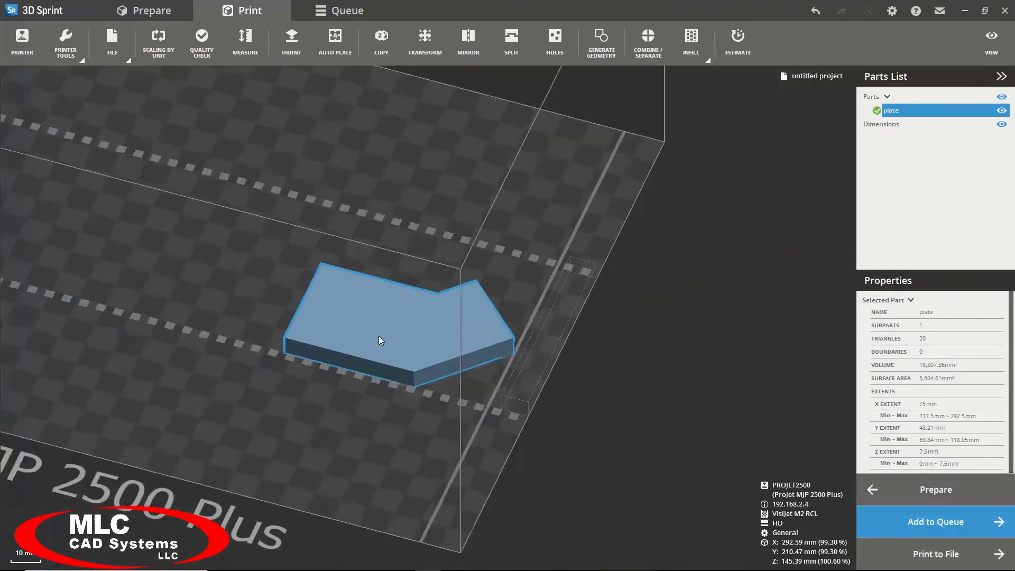
{"action": "scroll", "coordinate": [378, 336], "scroll_direction": "down", "scroll_amount": 5}
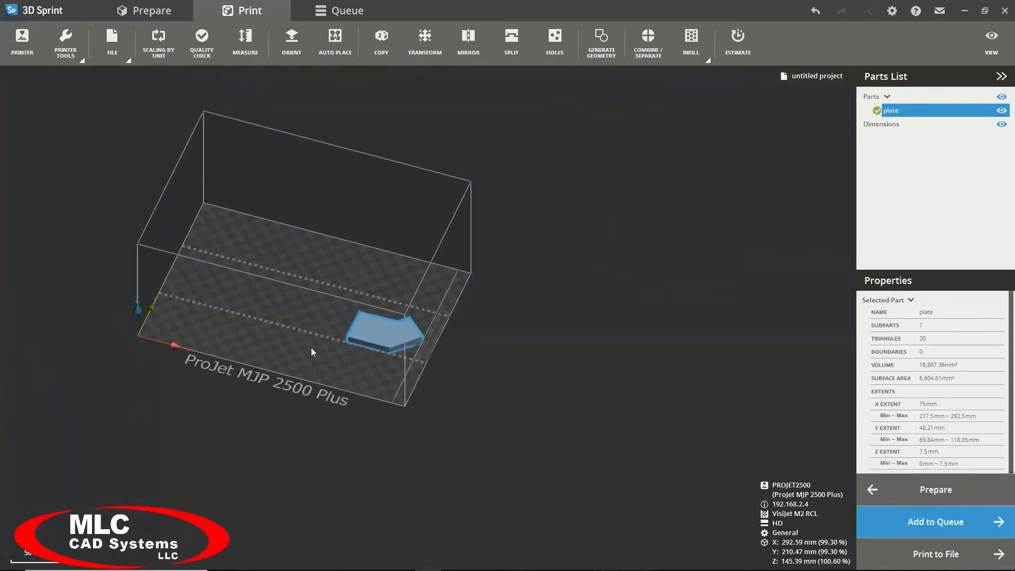
{"action": "scroll", "coordinate": [170, 224], "scroll_direction": "up", "scroll_amount": 3}
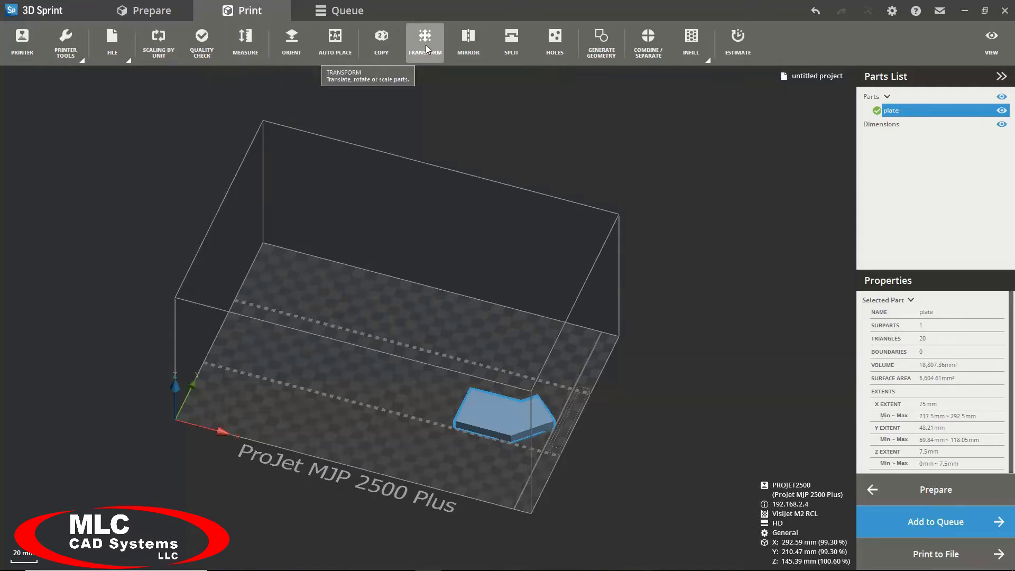
{"action": "left_click", "coordinate": [515, 40]}
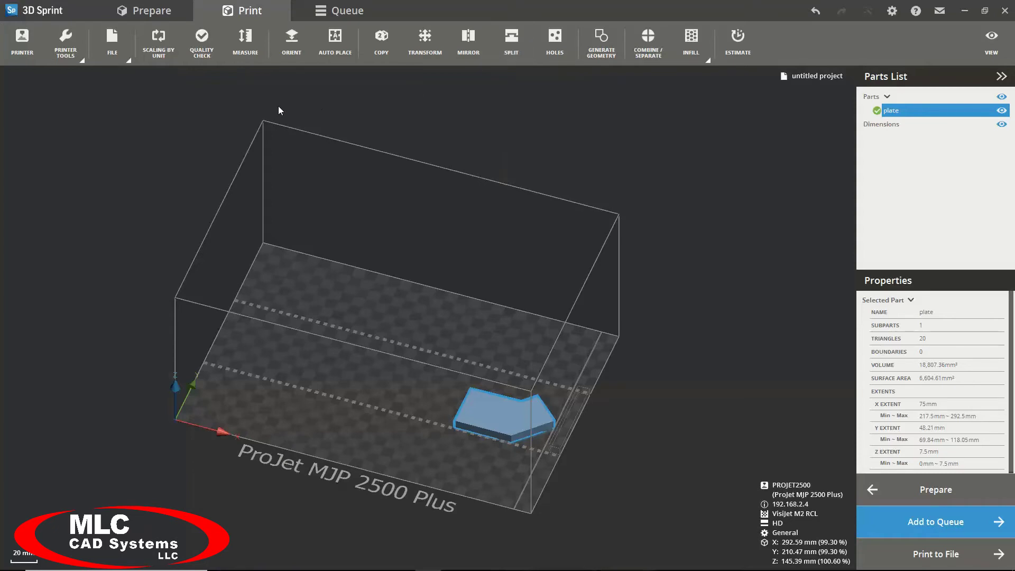
Check printability, then manually orient the plate to lie flat on the chosen face.
{"action": "left_click", "coordinate": [212, 54]}
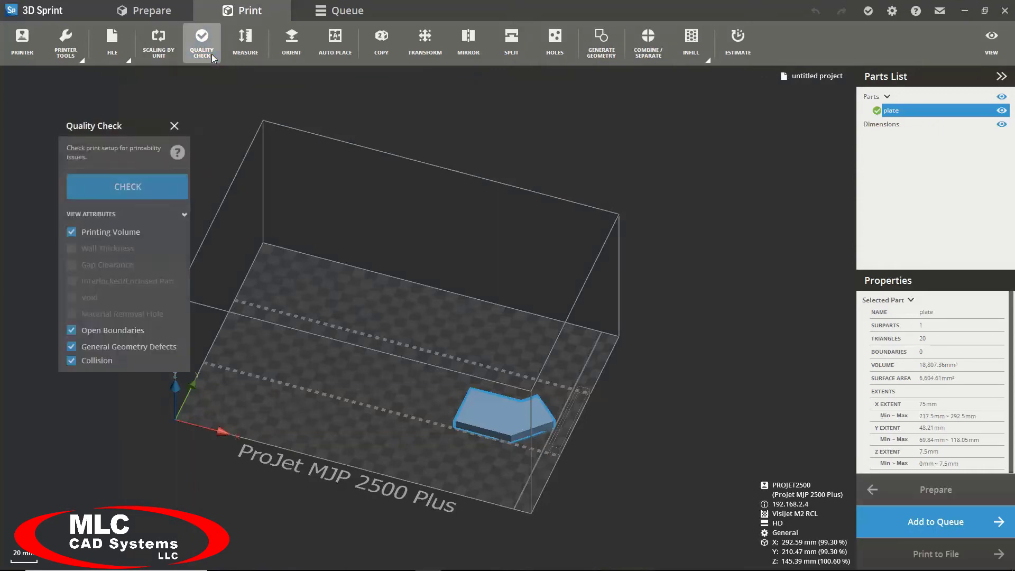
{"action": "left_click", "coordinate": [174, 126]}
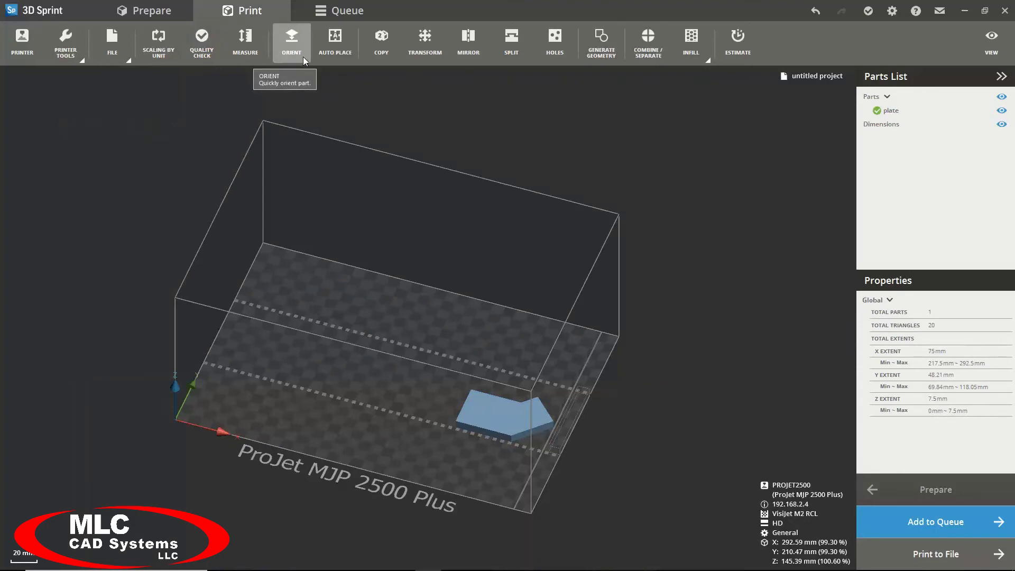
{"action": "left_click", "coordinate": [291, 42]}
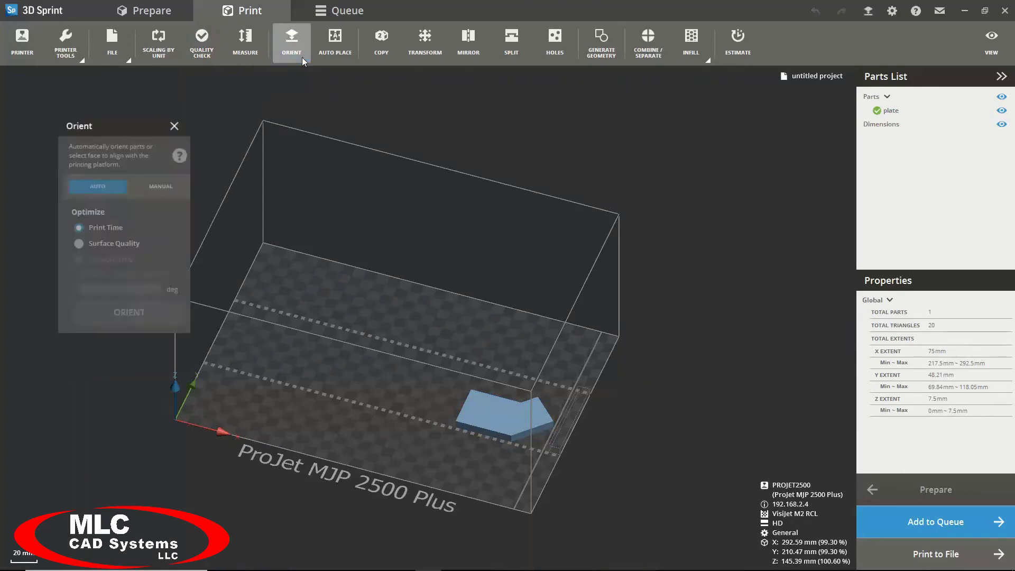
{"action": "left_click", "coordinate": [132, 189]}
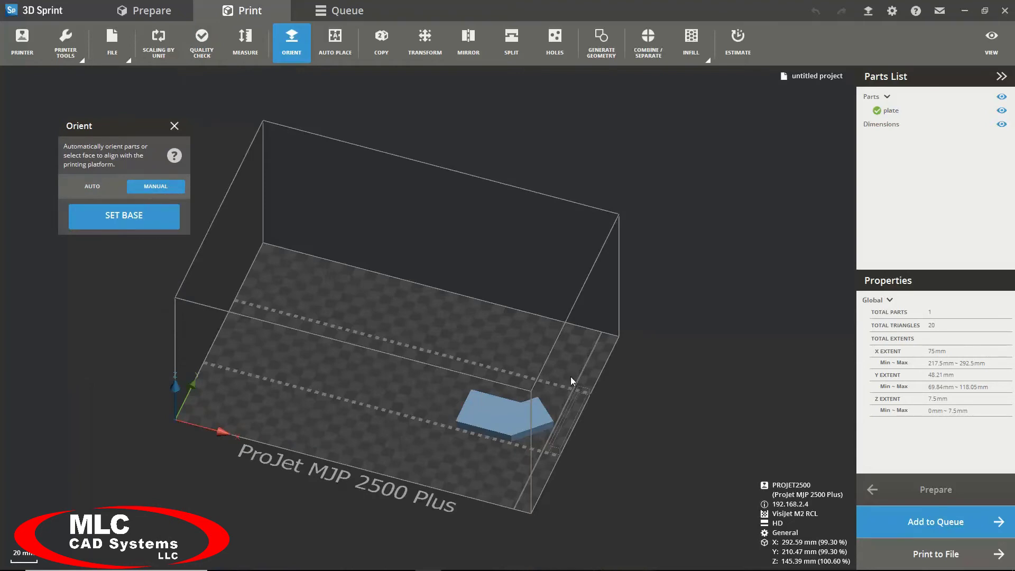
{"action": "left_click", "coordinate": [506, 419]}
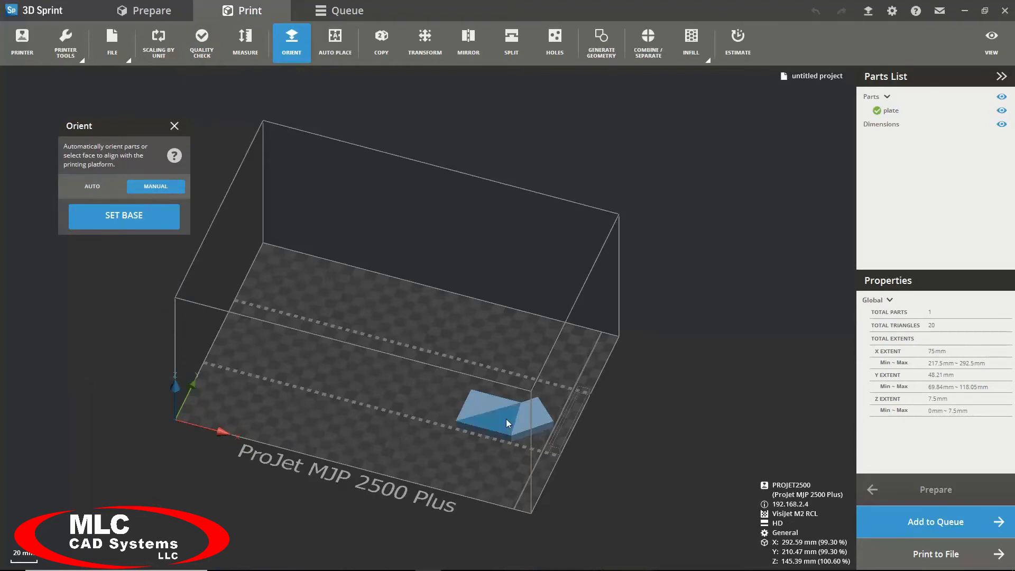
{"action": "left_click", "coordinate": [188, 129]}
Auto-place the selected plate on the build platform.
{"action": "left_click", "coordinate": [338, 44]}
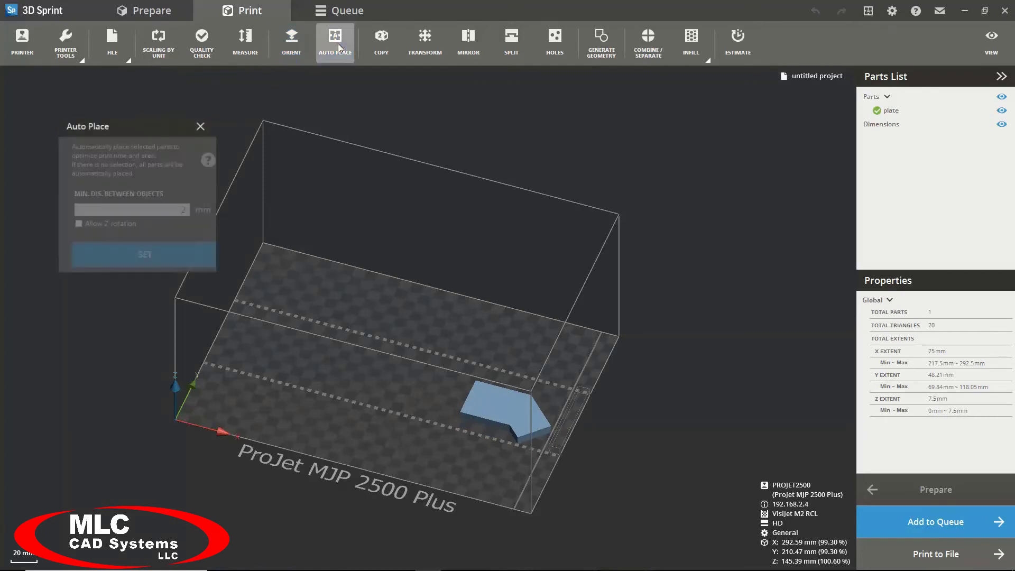
{"action": "left_click", "coordinate": [531, 412]}
{"action": "left_click", "coordinate": [187, 250]}
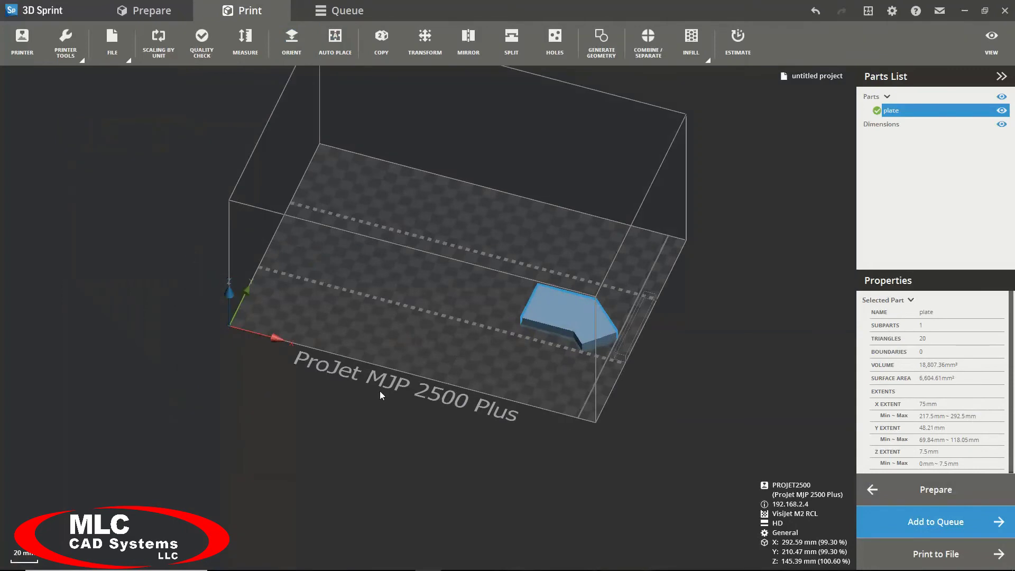
{"action": "scroll", "coordinate": [552, 536], "scroll_direction": "up", "scroll_amount": 5}
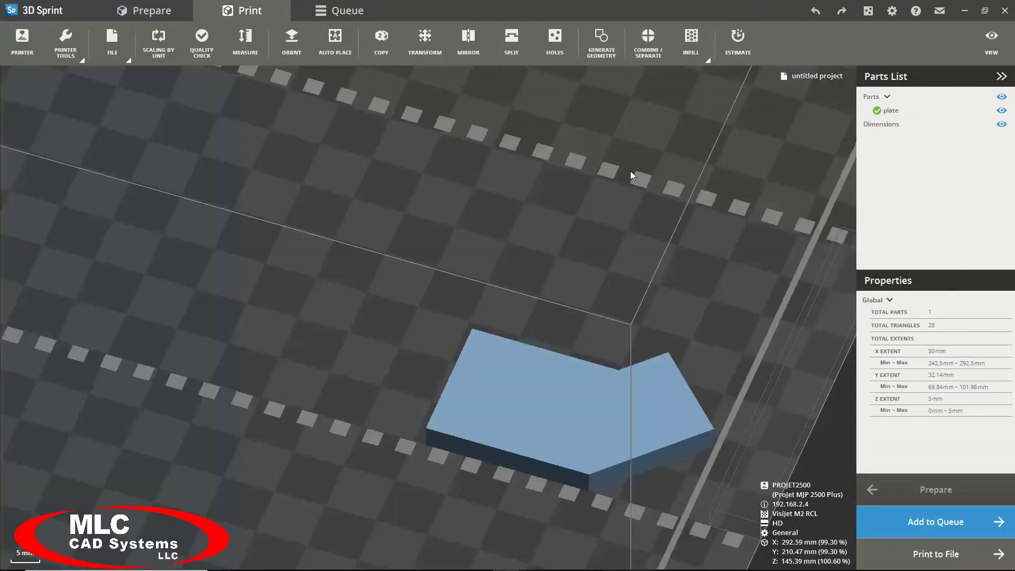
Hollow the selected plate with a 2 mm wall.
{"action": "left_click", "coordinate": [571, 35]}
{"action": "left_click", "coordinate": [538, 405]}
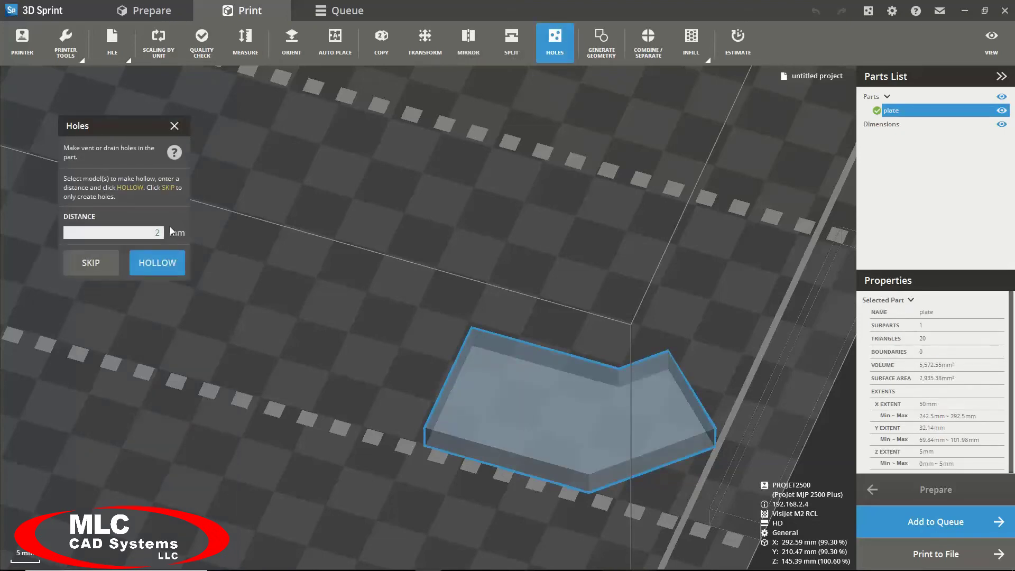
{"action": "double_click", "coordinate": [150, 233]}
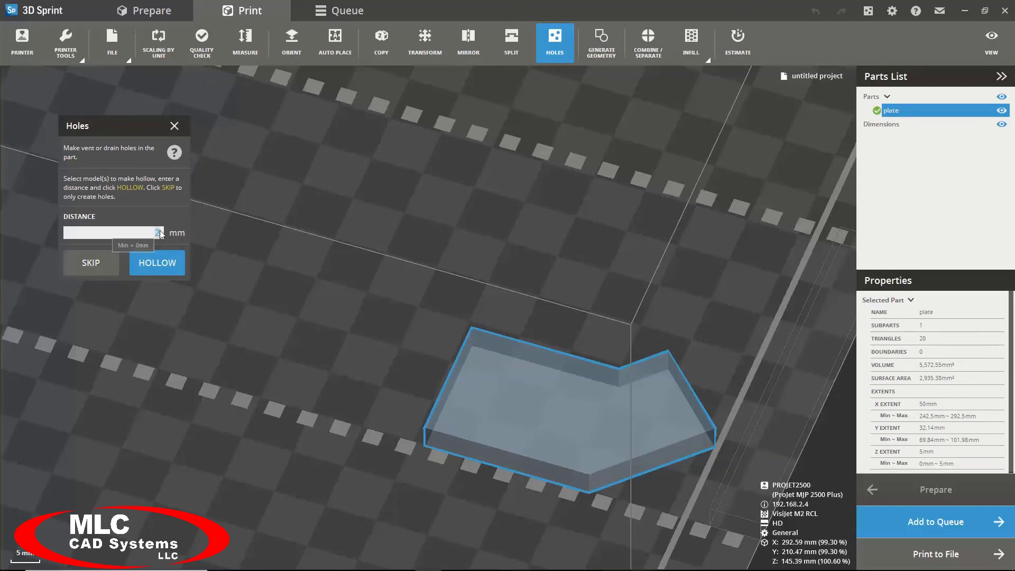
{"action": "left_click", "coordinate": [159, 266]}
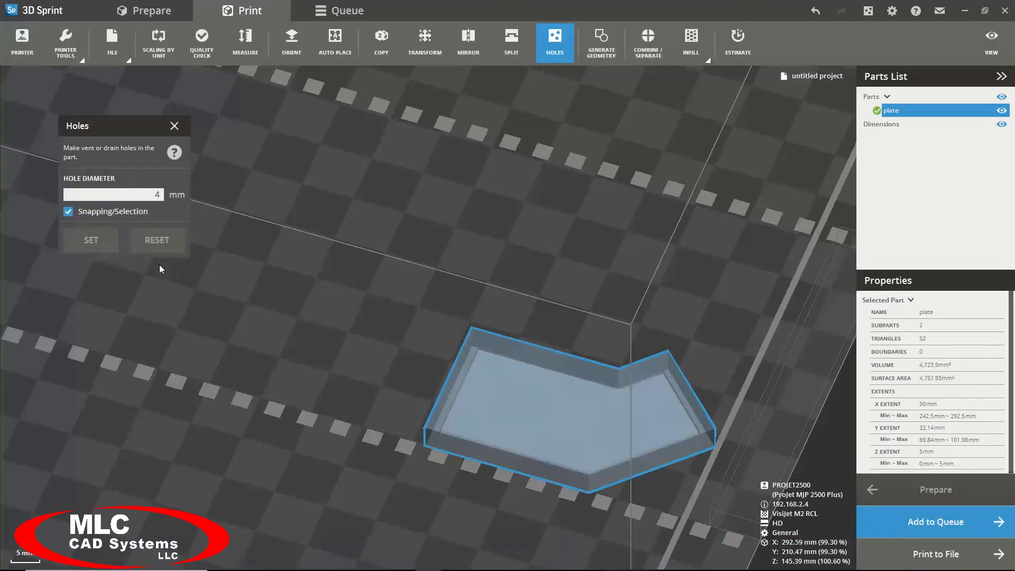
Cut four 4 mm drain holes into the plate's top.
{"action": "left_click", "coordinate": [482, 414]}
{"action": "left_click", "coordinate": [493, 377]}
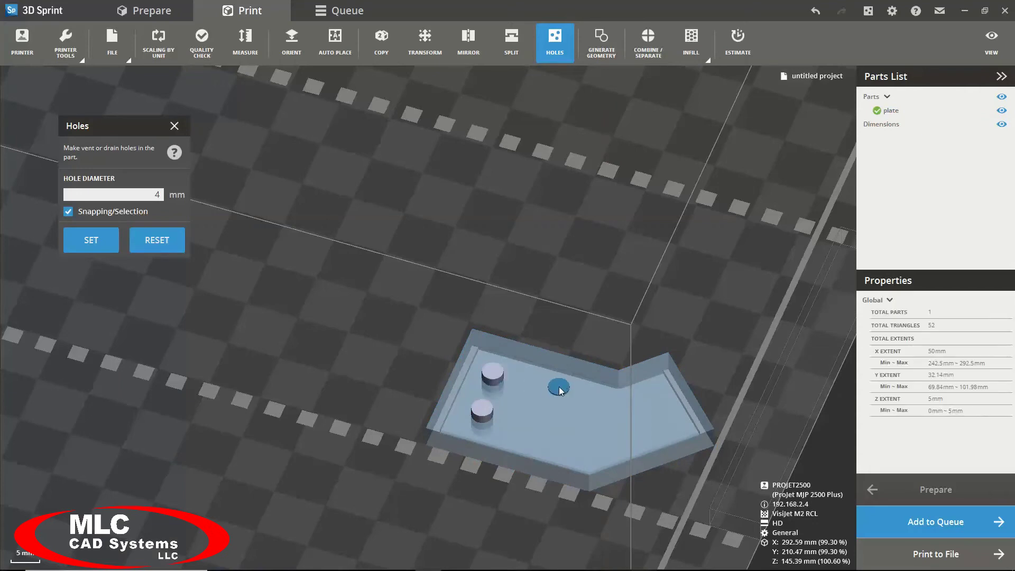
{"action": "left_click", "coordinate": [142, 199]}
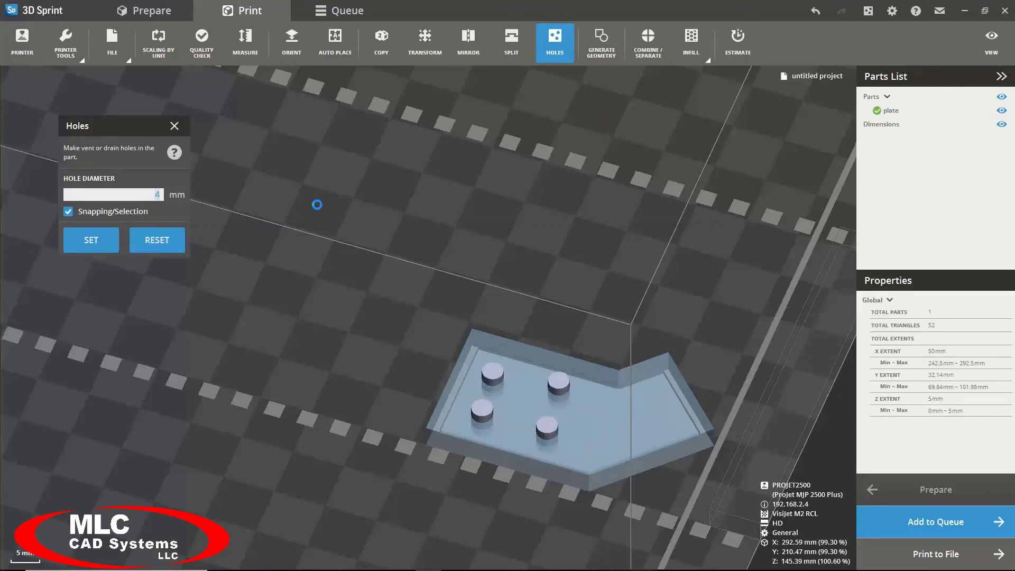
{"action": "left_click", "coordinate": [103, 240]}
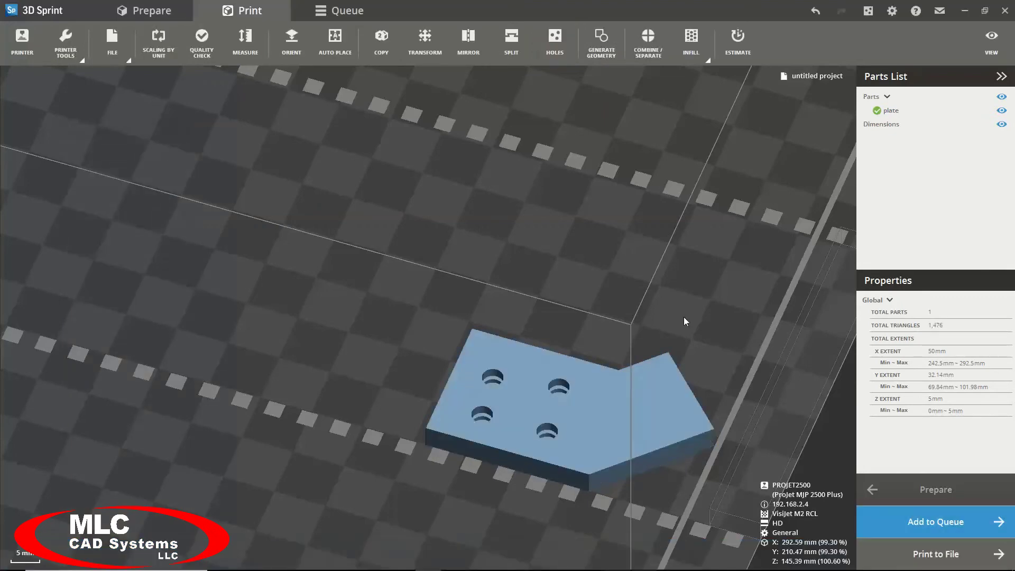
{"action": "left_click", "coordinate": [692, 41]}
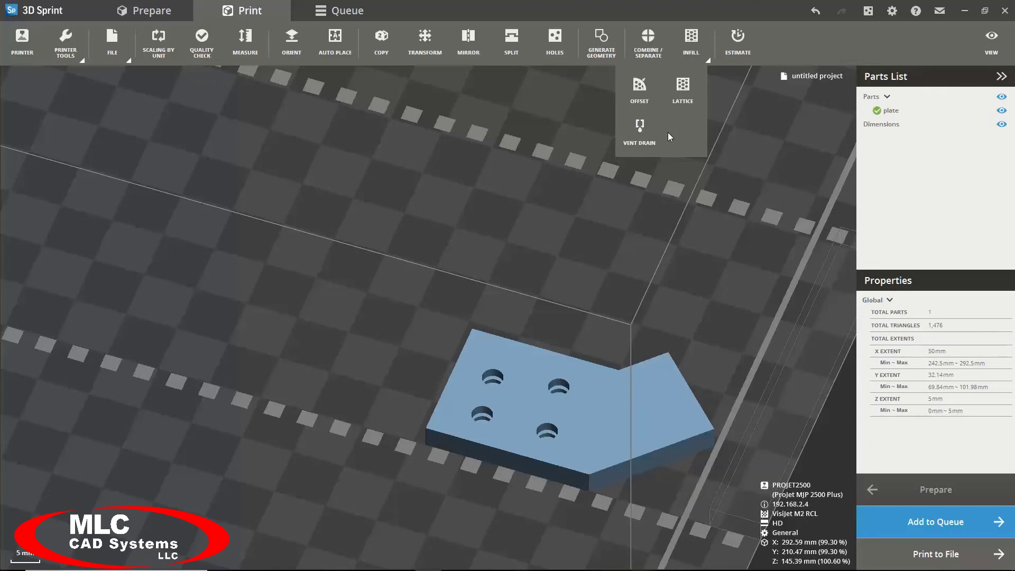
Add a 4 mm-diameter, 2 mm-deep vent drain near the plate's pointed end.
{"action": "left_click", "coordinate": [640, 131]}
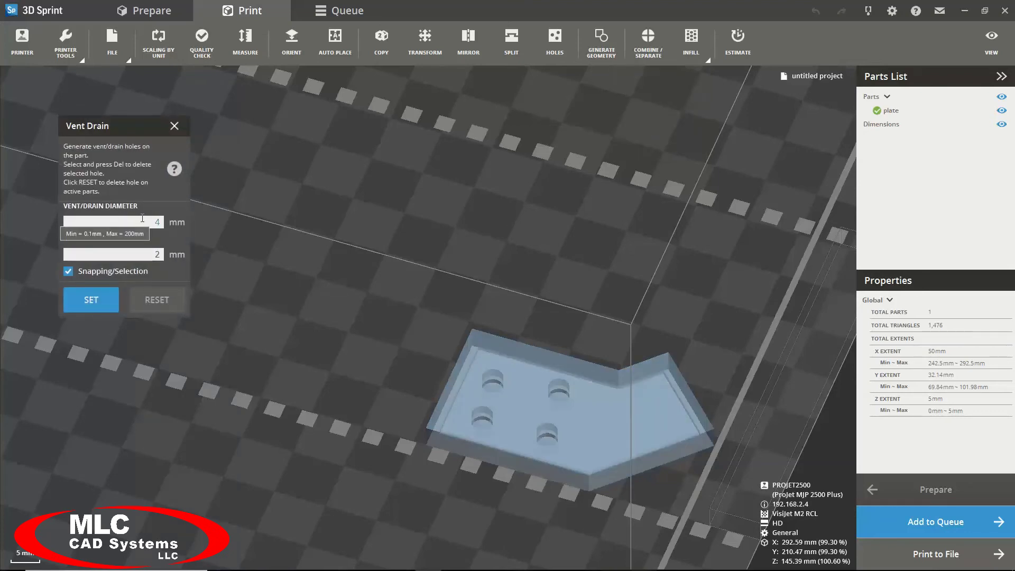
{"action": "left_click", "coordinate": [647, 415]}
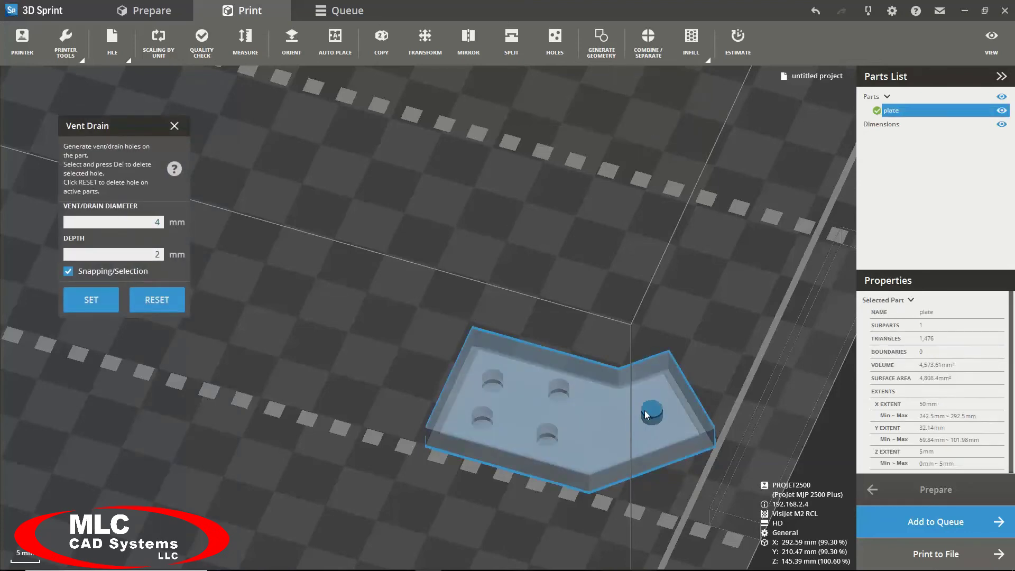
{"action": "left_click", "coordinate": [91, 300]}
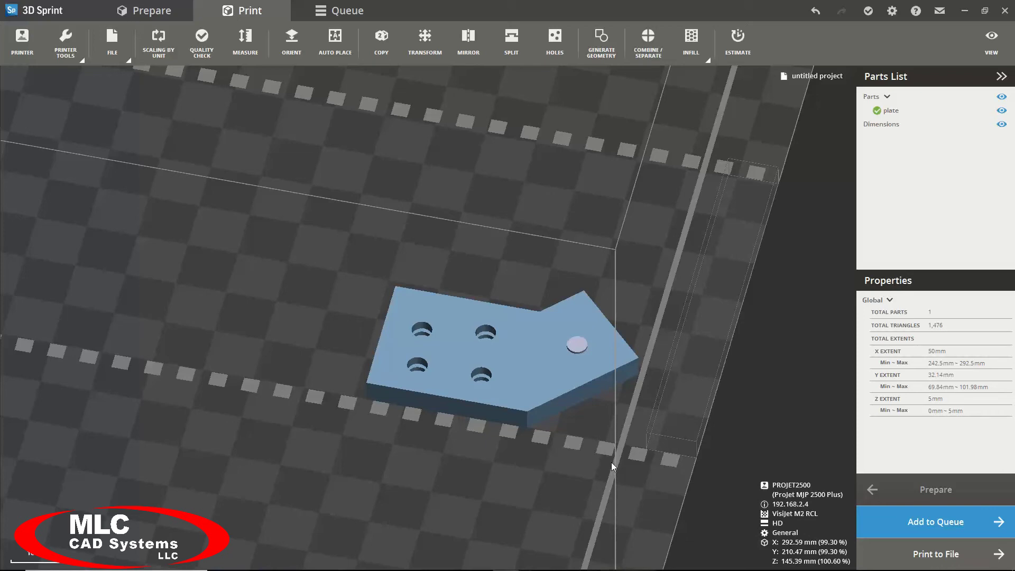
Make two copies of the plate.
{"action": "left_click", "coordinate": [369, 412]}
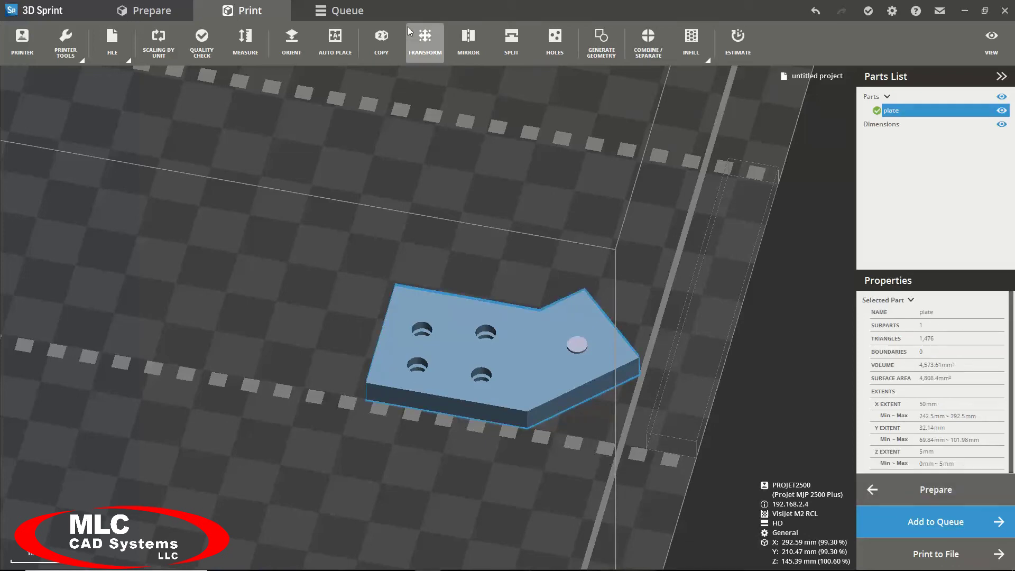
{"action": "left_click", "coordinate": [393, 43]}
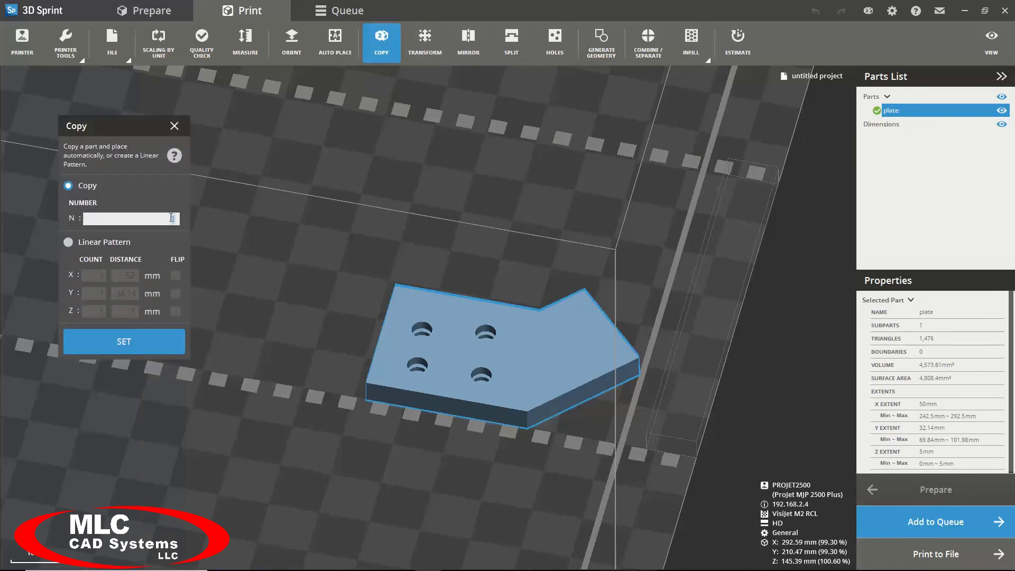
{"action": "type", "text": "2"}
{"action": "left_click", "coordinate": [126, 344]}
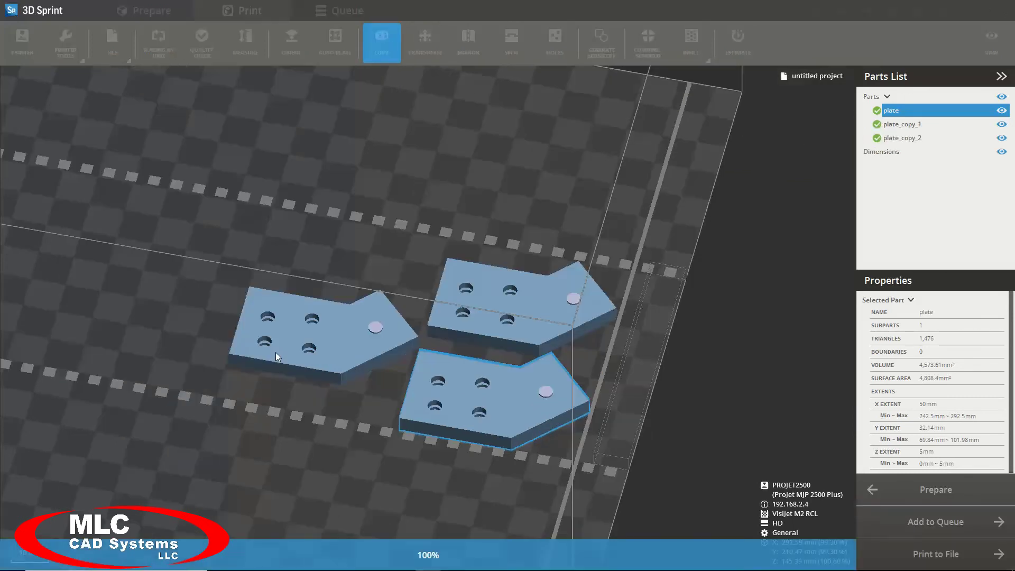
Raise plate_copy_2 to absolute Z 10 mm and place it over the other plates.
{"action": "left_click", "coordinate": [378, 357]}
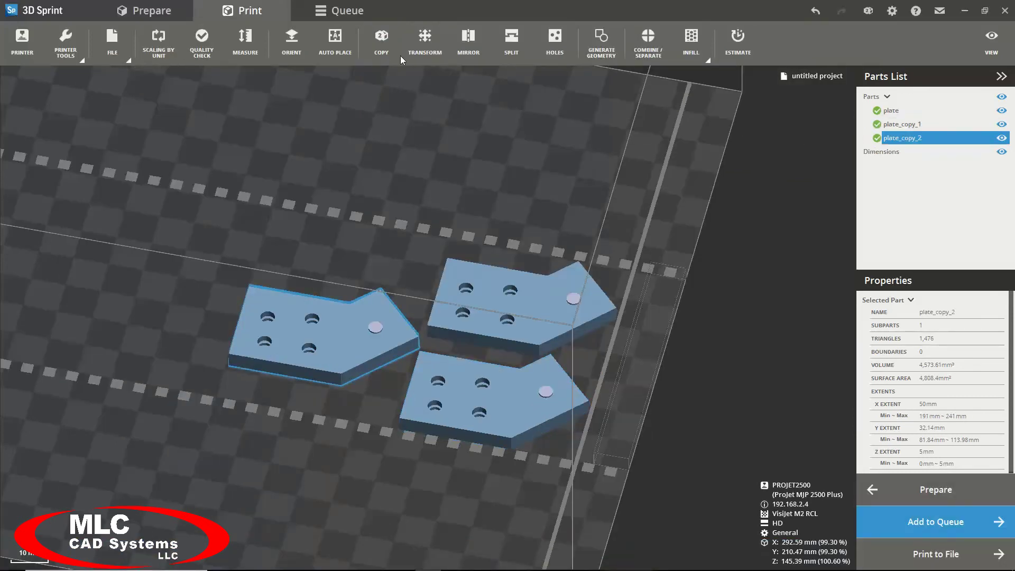
{"action": "left_click", "coordinate": [417, 42]}
{"action": "left_click", "coordinate": [137, 274]}
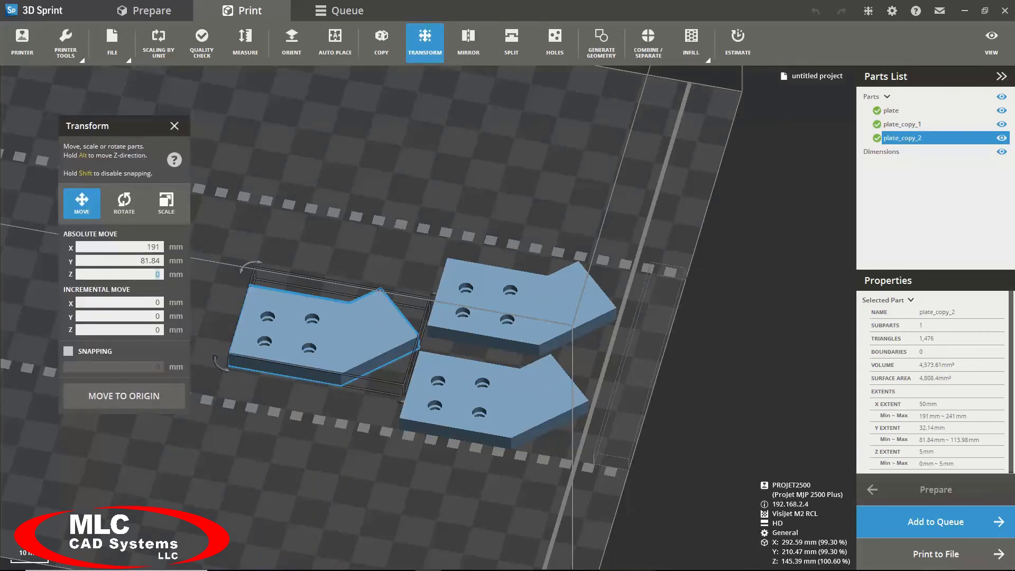
{"action": "type", "text": "10"}
{"action": "key", "text": "Return"}
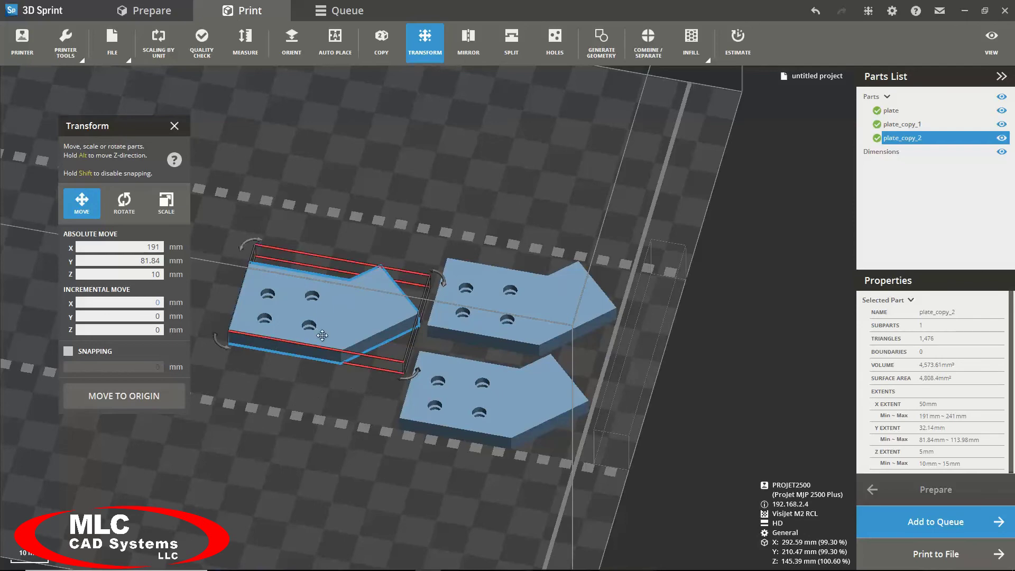
{"action": "left_click_drag", "start_coordinate": [328, 331], "coordinate": [498, 381]}
{"action": "mouse_move", "coordinate": [551, 515]}
{"action": "right_mouse_down"}
{"action": "mouse_move", "coordinate": [579, 376]}
{"action": "mouse_move", "coordinate": [545, 519]}
{"action": "right_mouse_up"}
{"action": "left_click", "coordinate": [176, 126]}
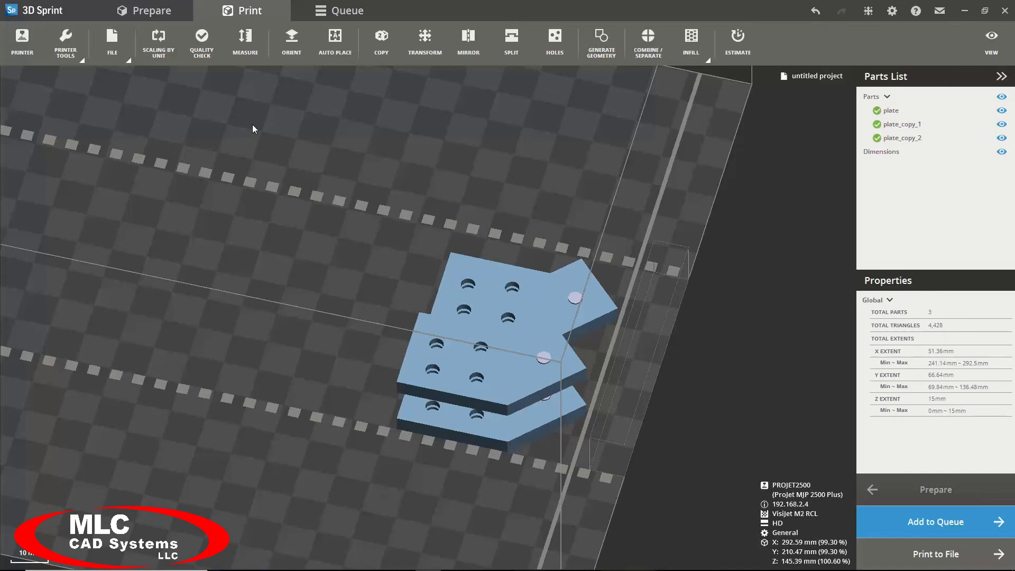
Skip the Quality Check and queue the plate build on PROJET2500 as pending job 'plate'.
{"action": "left_click", "coordinate": [487, 423]}
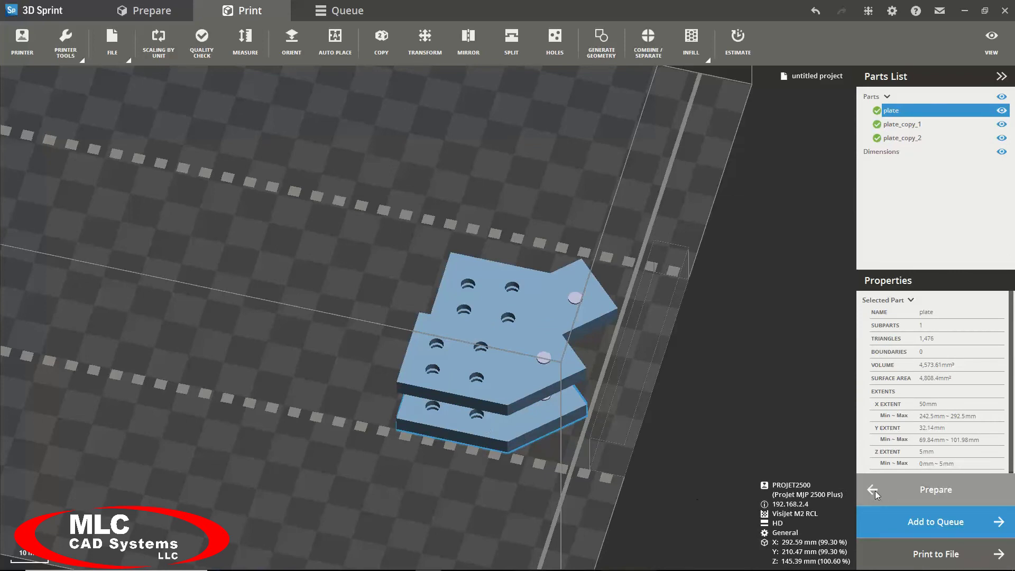
{"action": "left_click", "coordinate": [898, 517]}
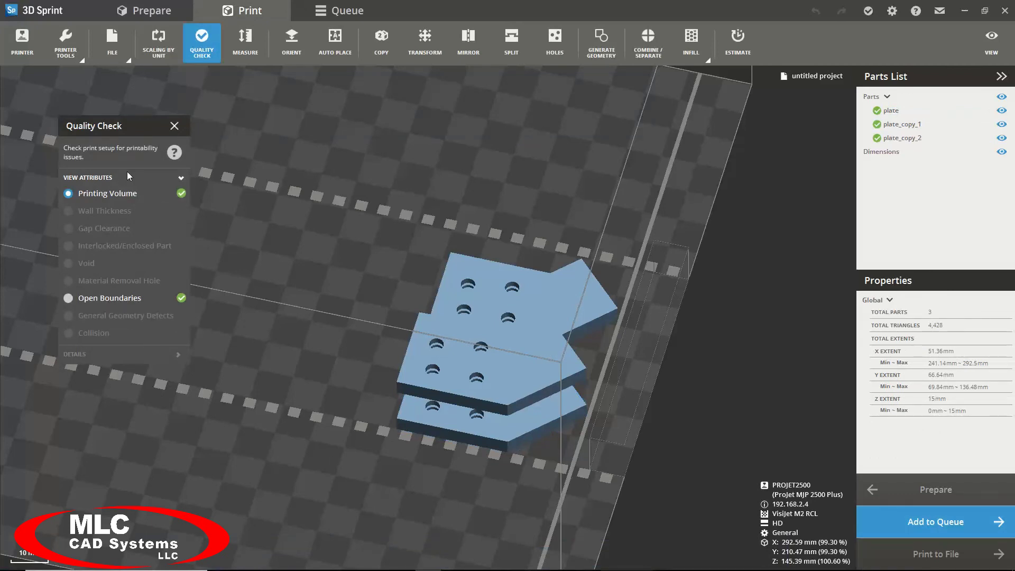
{"action": "left_click", "coordinate": [178, 128]}
{"action": "left_click", "coordinate": [898, 516]}
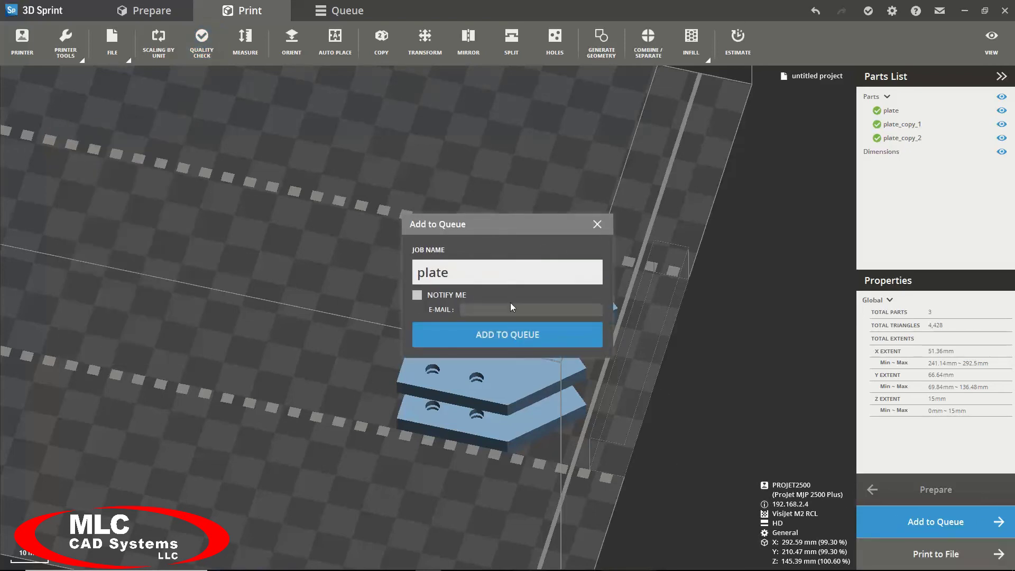
{"action": "left_click", "coordinate": [494, 332]}
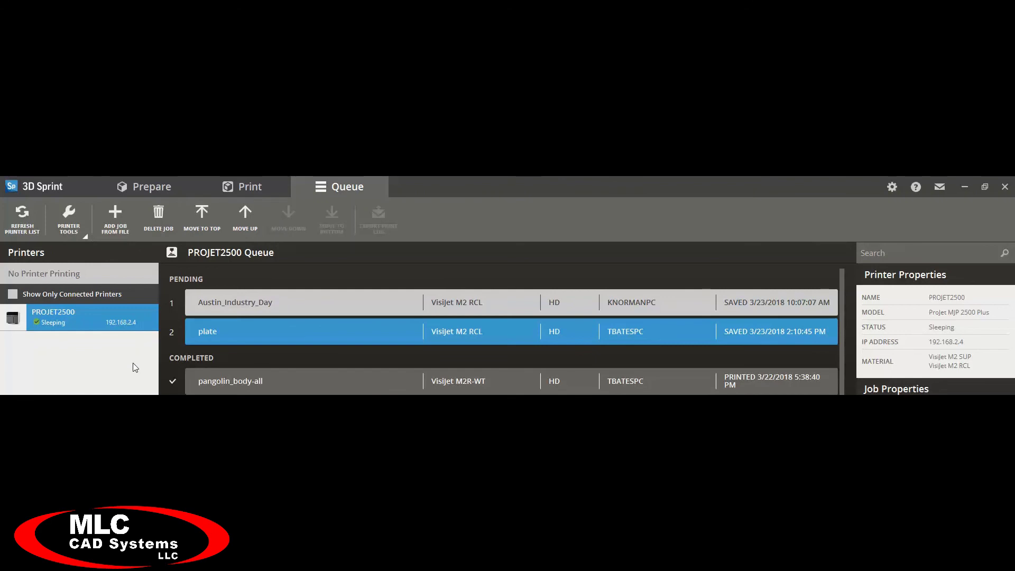
Select the 'plate' job in the queue list to show the single 50 × 32.14 × 5 mm plate.
{"action": "left_click", "coordinate": [373, 349]}
{"action": "left_click", "coordinate": [242, 338]}
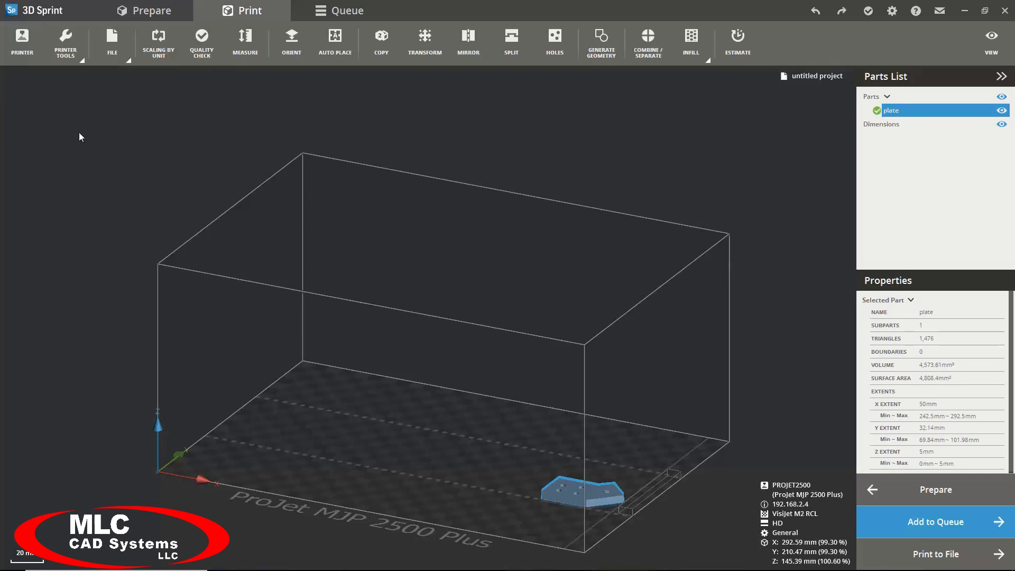
{"action": "left_click", "coordinate": [78, 57]}
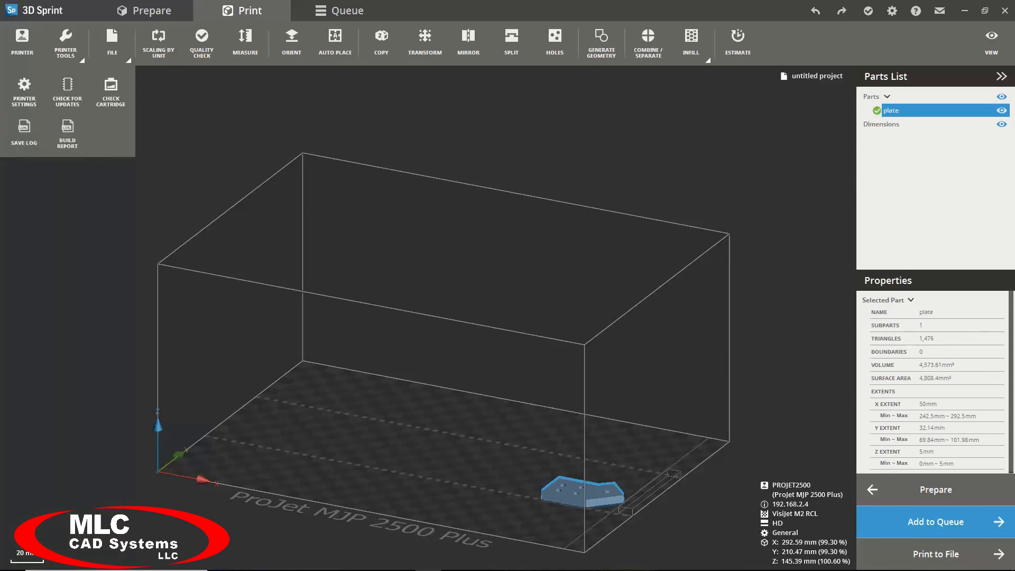
{"action": "key", "text": "Escape"}
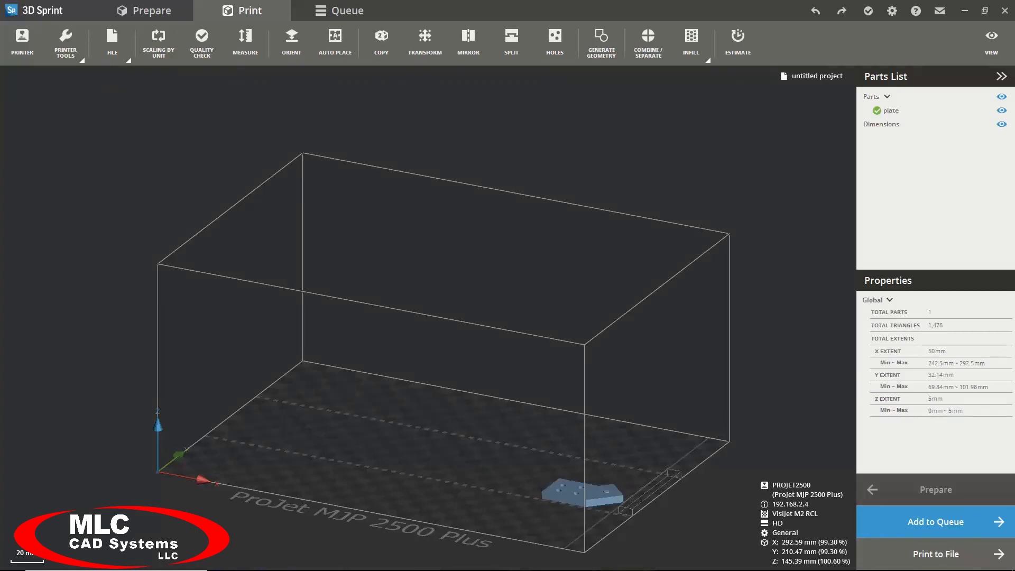